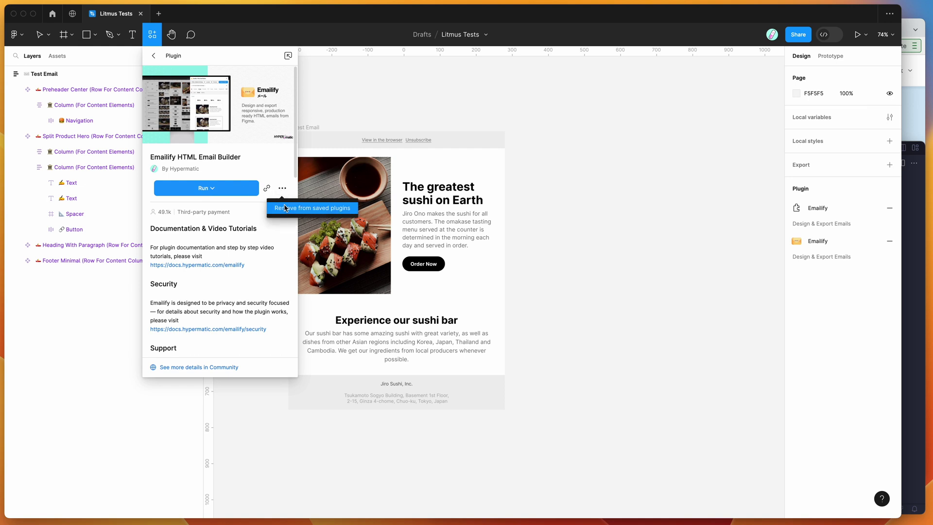
Close the plugin details panel and launch Emailify HTML Email Builder from Saved plugins
{"action": "left_click", "coordinate": [371, 106]}
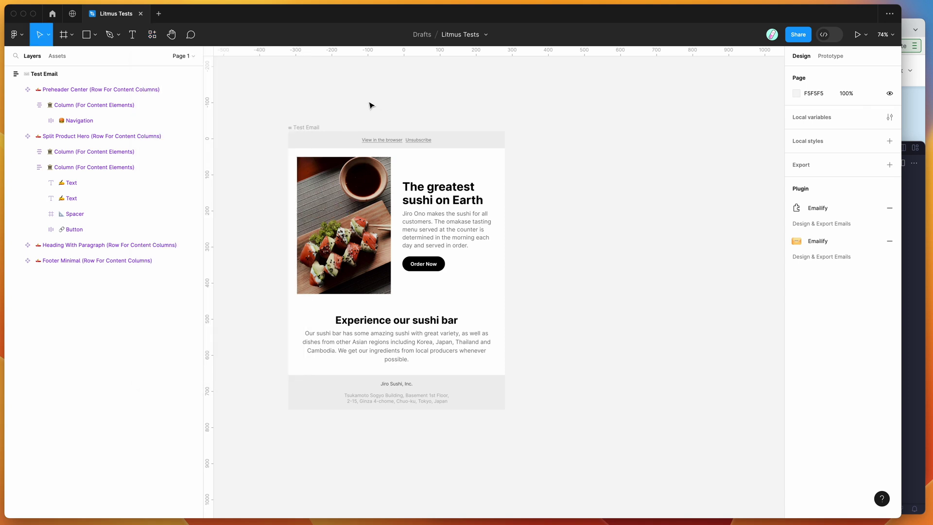
{"action": "scroll", "coordinate": [349, 96], "scroll_direction": "left", "scroll_amount": 1}
{"action": "right_click", "coordinate": [344, 85]}
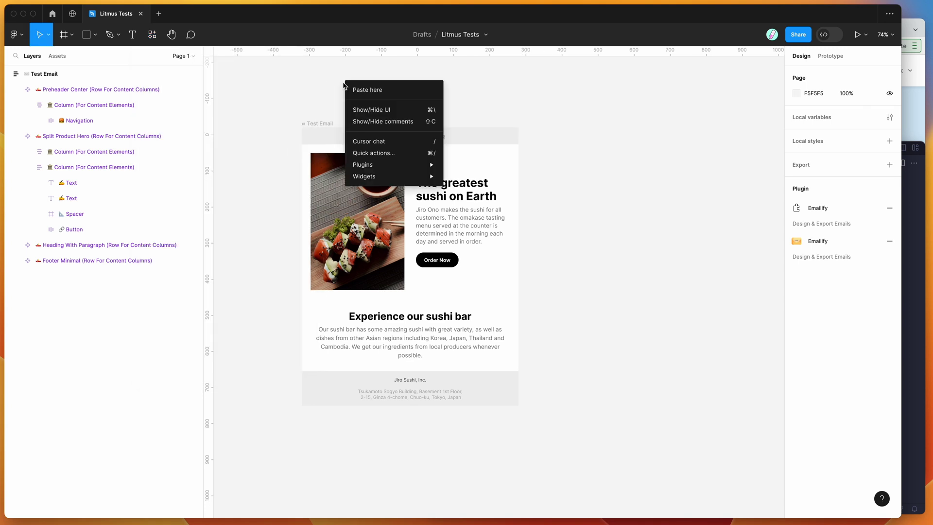
{"action": "mouse_move", "coordinate": [399, 165]}
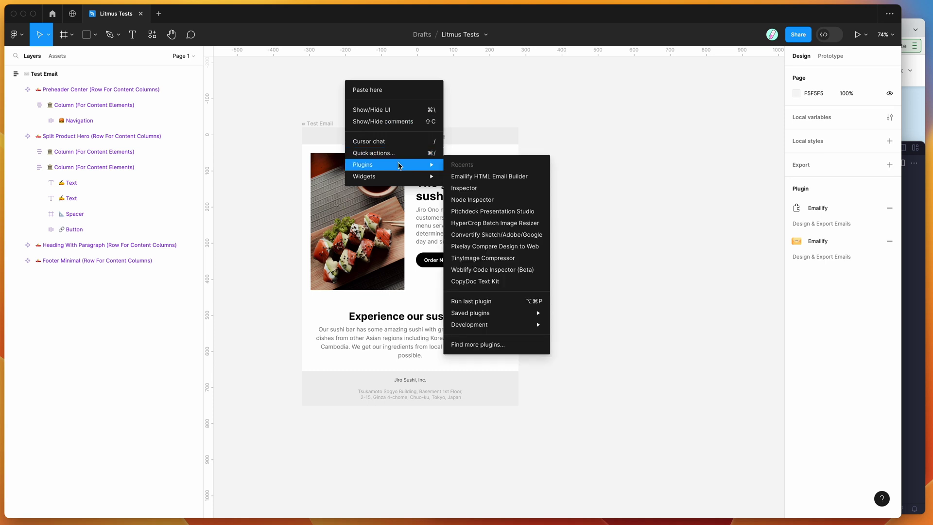
{"action": "mouse_move", "coordinate": [485, 313]}
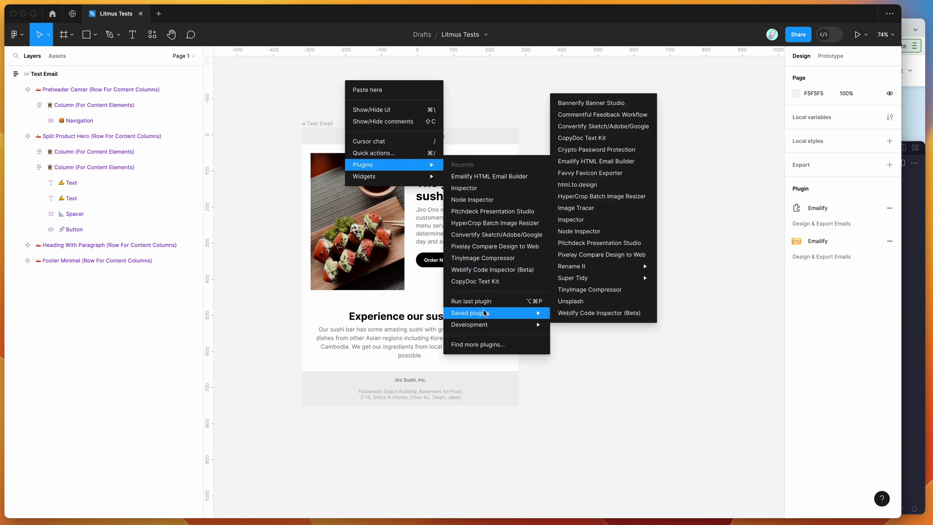
{"action": "left_click", "coordinate": [591, 162]}
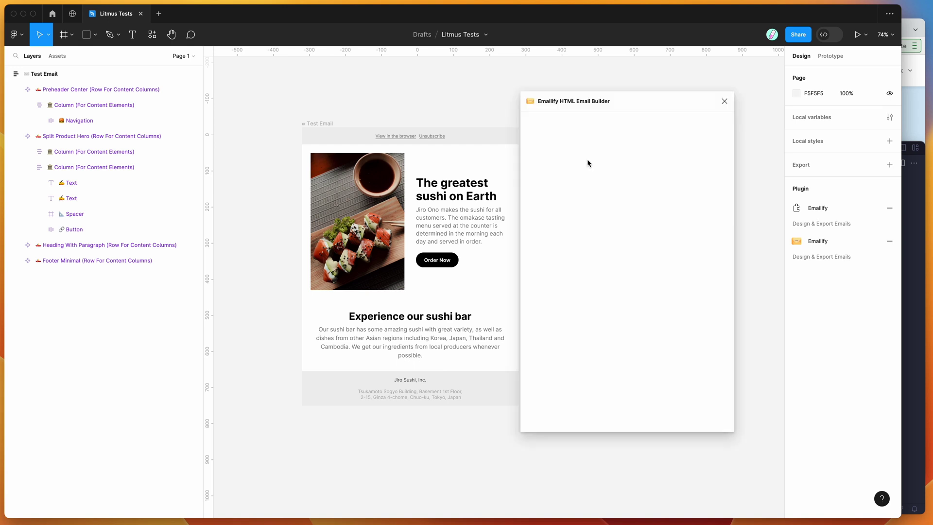
Position the Emailify window to the right of the sushi email design
{"action": "left_click_drag", "start_coordinate": [623, 102], "coordinate": [648, 103]}
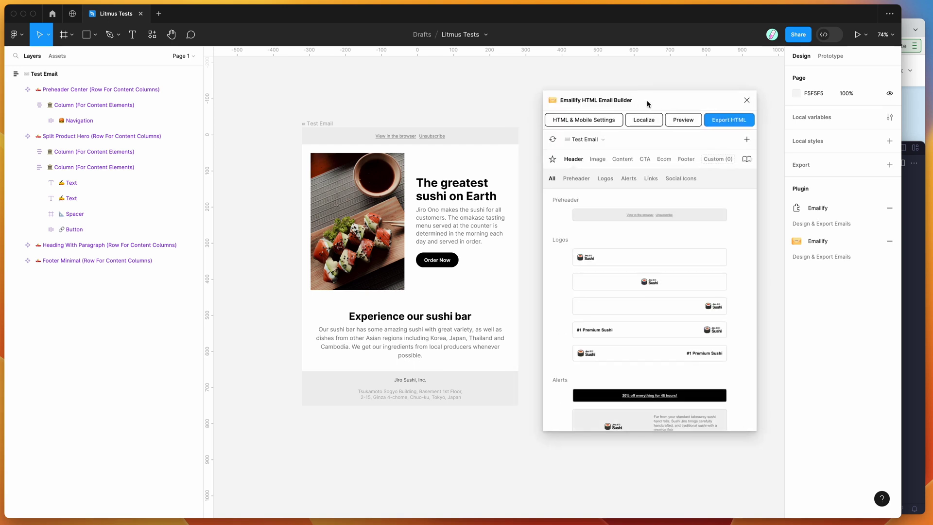
{"action": "scroll", "coordinate": [429, 97], "scroll_direction": "right", "scroll_amount": 3}
{"action": "scroll", "coordinate": [429, 97], "scroll_direction": "down", "scroll_amount": 1}
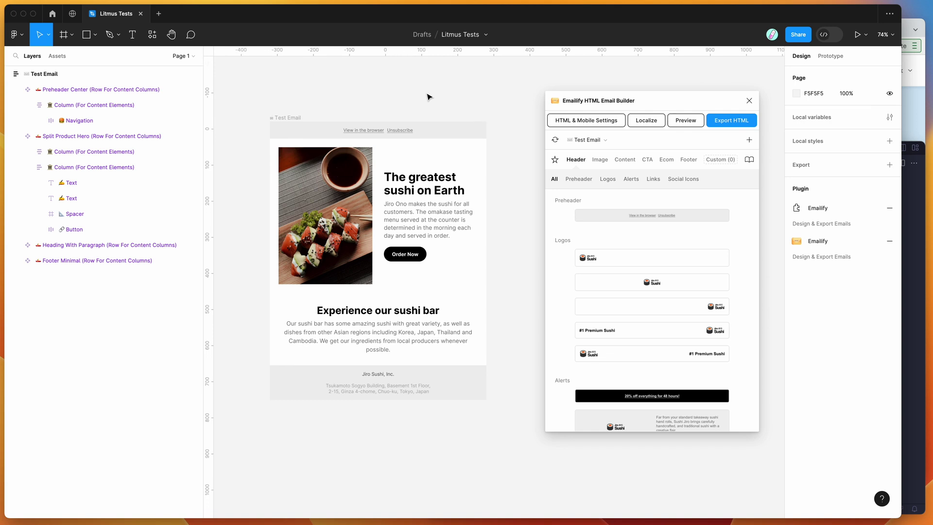
{"action": "scroll", "coordinate": [428, 97], "scroll_direction": "left", "scroll_amount": 1}
{"action": "left_click_drag", "start_coordinate": [611, 105], "coordinate": [605, 99]}
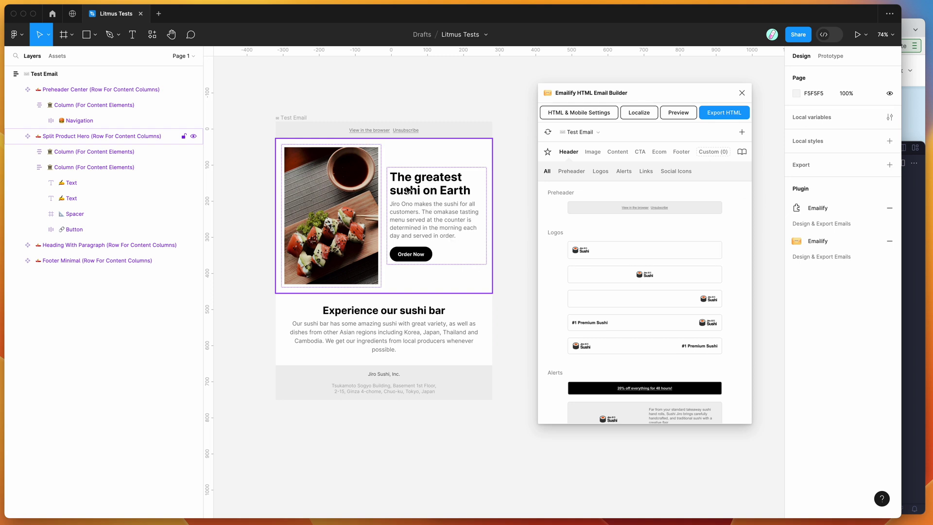
{"action": "scroll", "coordinate": [403, 323], "scroll_direction": "up", "scroll_amount": 1}
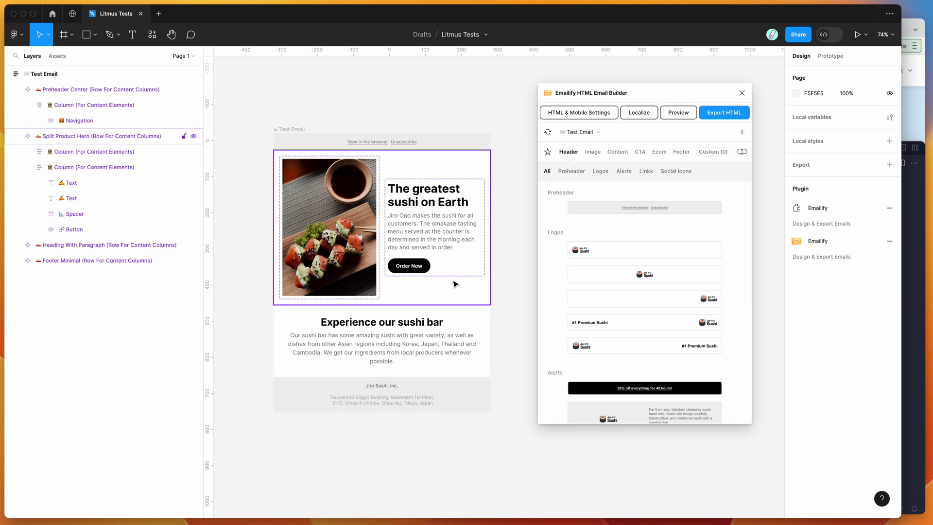
{"action": "scroll", "coordinate": [456, 284], "scroll_direction": "up", "scroll_amount": 1}
{"action": "scroll", "coordinate": [455, 284], "scroll_direction": "left", "scroll_amount": 1}
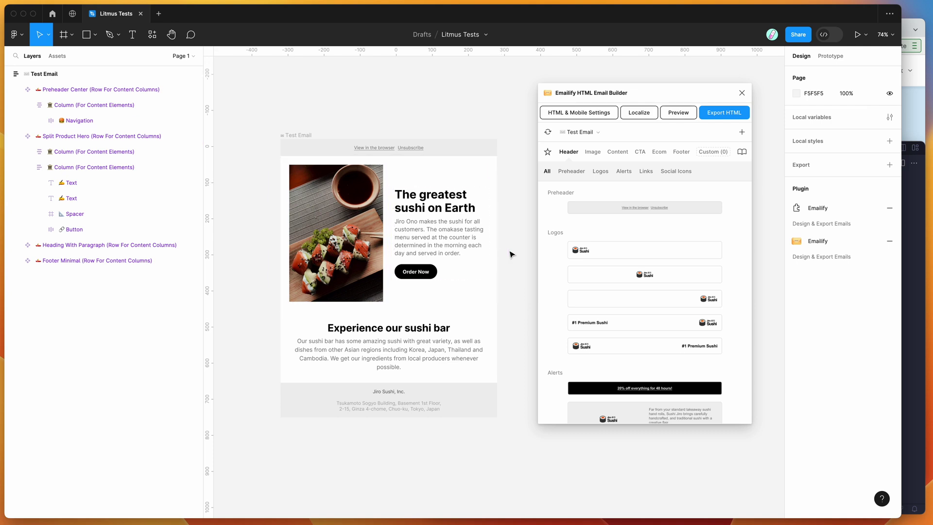
{"action": "scroll", "coordinate": [512, 254], "scroll_direction": "down", "scroll_amount": 2}
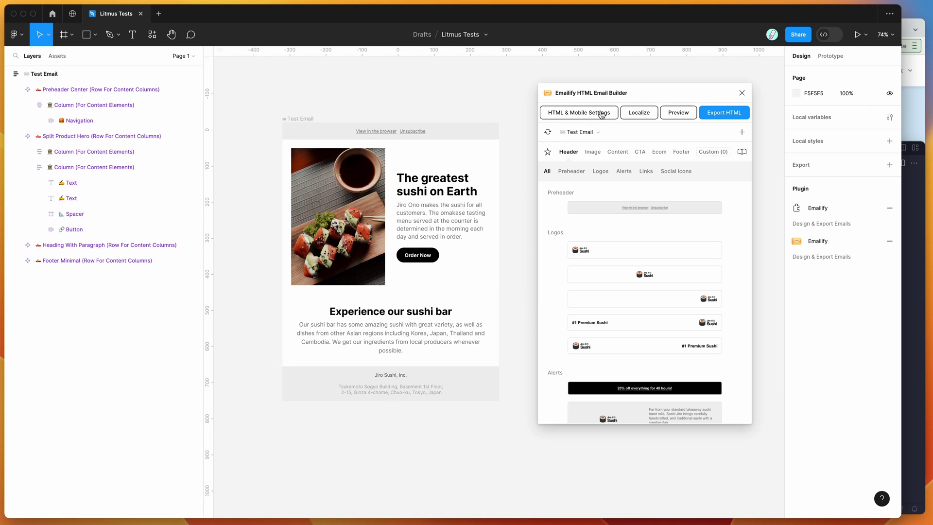
{"action": "left_click_drag", "start_coordinate": [605, 95], "coordinate": [598, 101]}
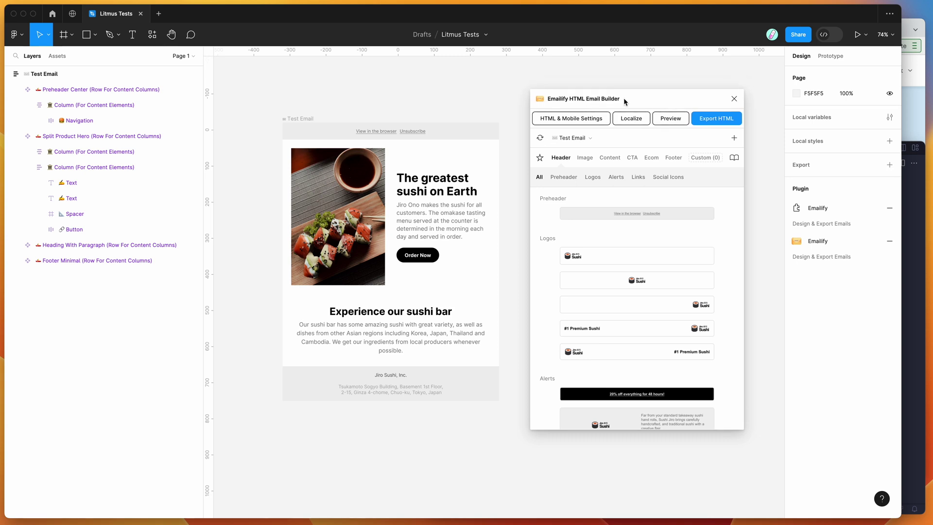
{"action": "left_click_drag", "start_coordinate": [625, 99], "coordinate": [630, 93]}
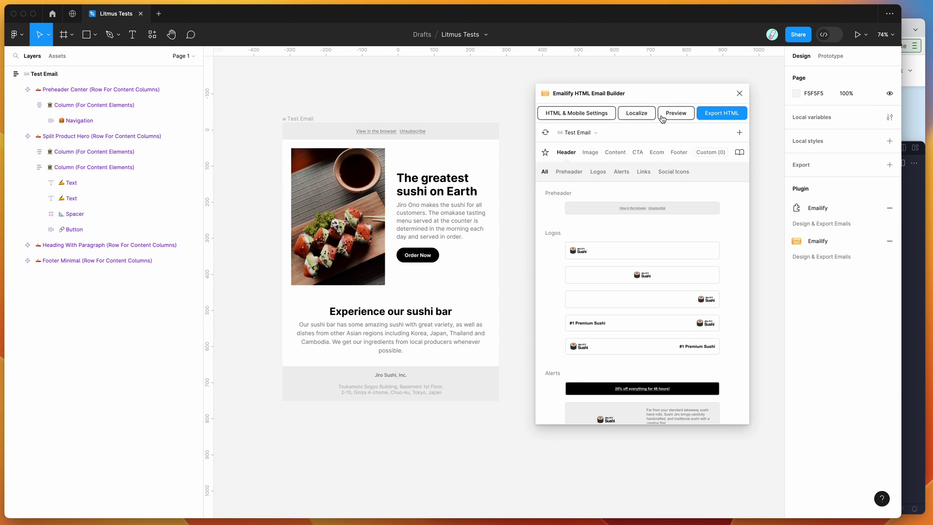
Run Emailify's Export To HTML on the Test Email and save the resulting .zip file
{"action": "left_click", "coordinate": [719, 117]}
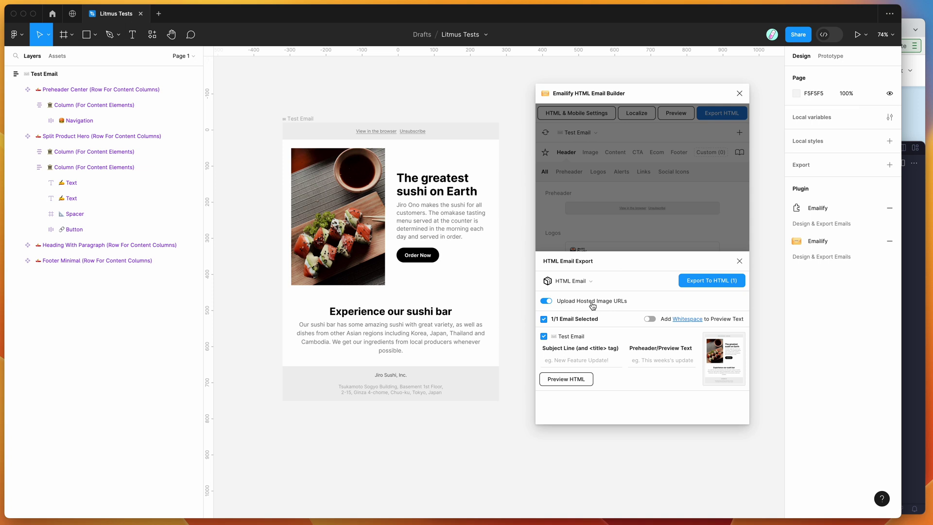
{"action": "left_click", "coordinate": [705, 282]}
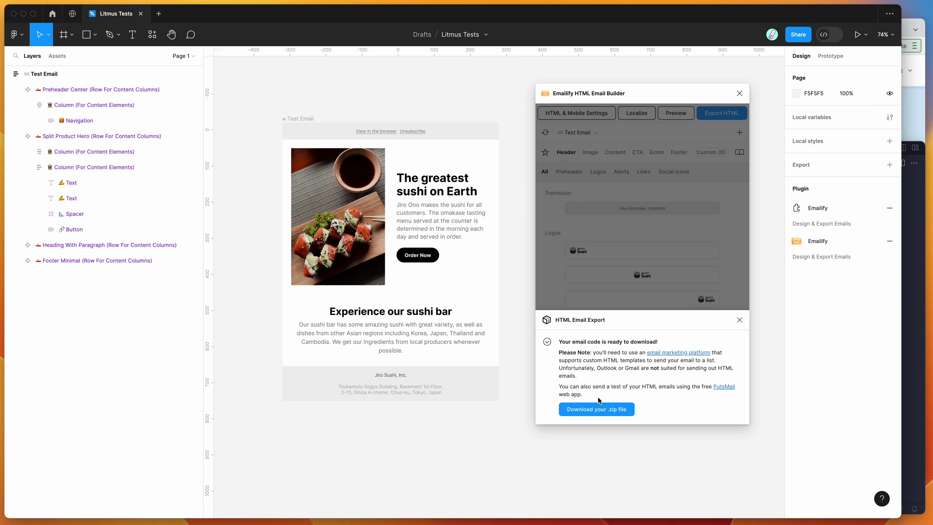
{"action": "left_click", "coordinate": [589, 412]}
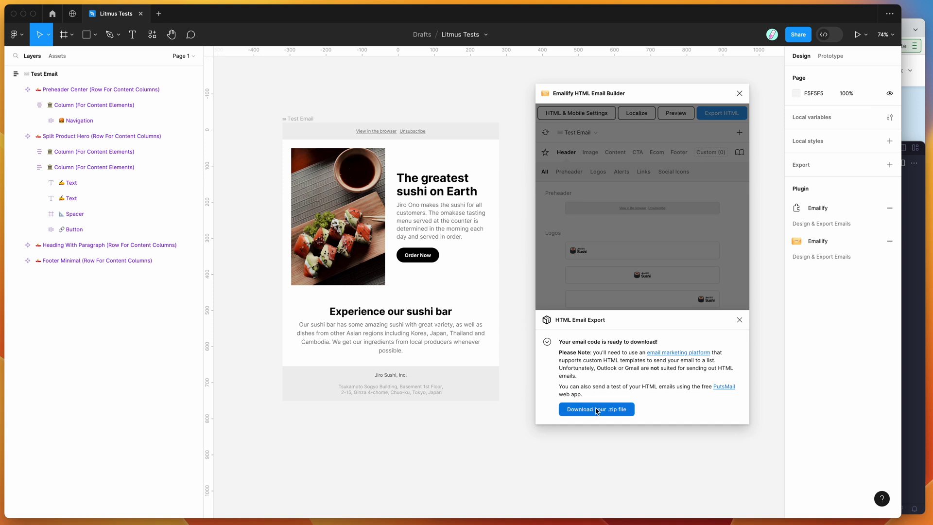
{"action": "left_click", "coordinate": [616, 356]}
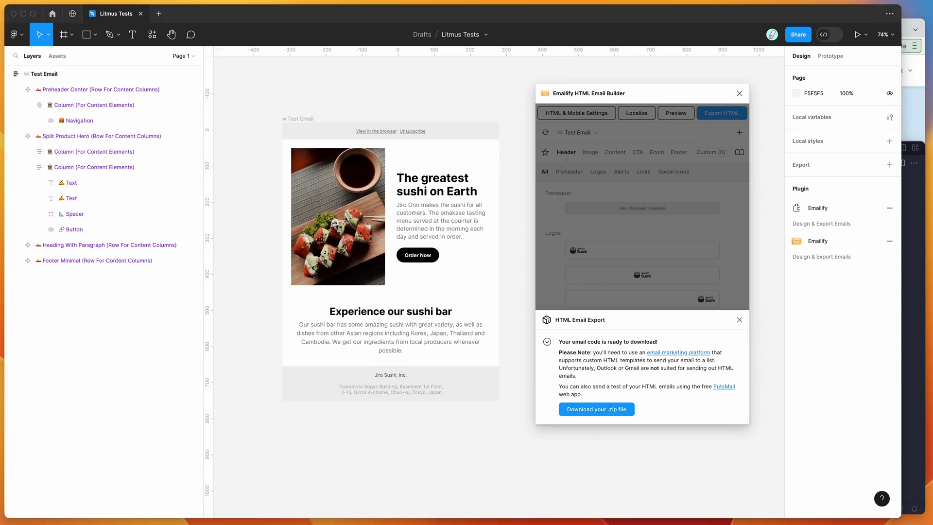
Open index.html from the exported test-email folder in Visual Studio Code
{"action": "left_click", "coordinate": [845, 66]}
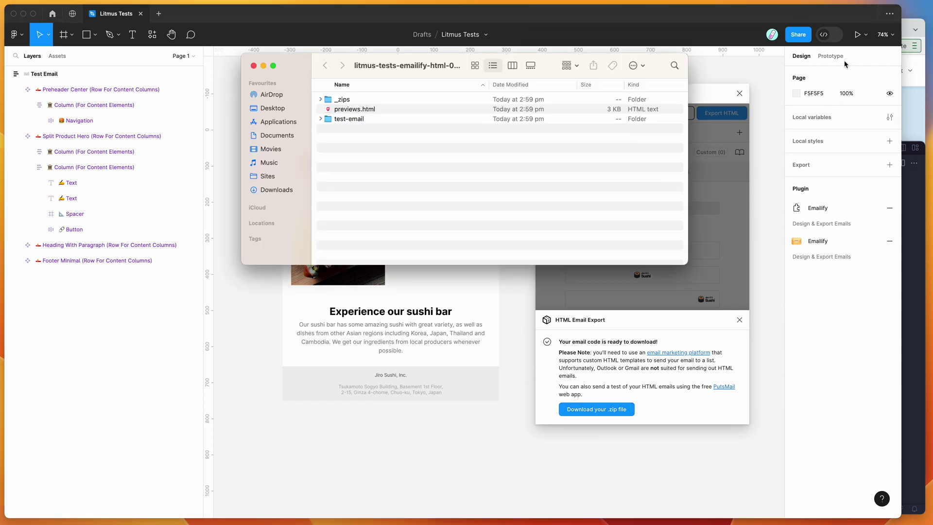
{"action": "left_click", "coordinate": [320, 119]}
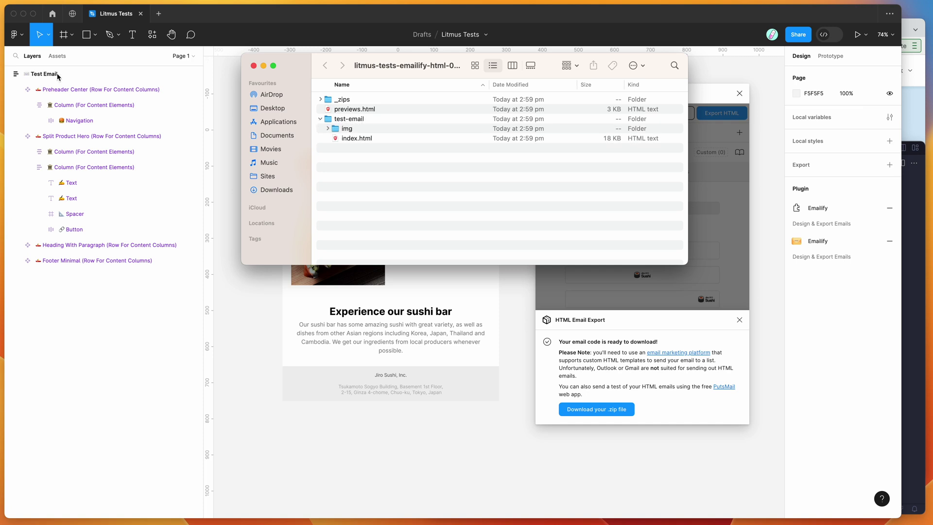
{"action": "left_click", "coordinate": [353, 141]}
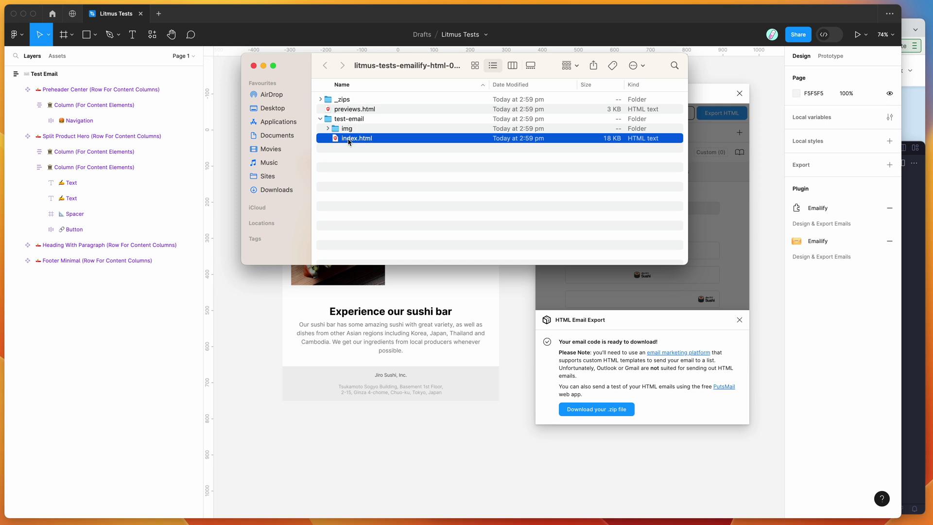
{"action": "left_click_drag", "start_coordinate": [348, 141], "coordinate": [907, 308]}
{"action": "left_click", "coordinate": [818, 288]}
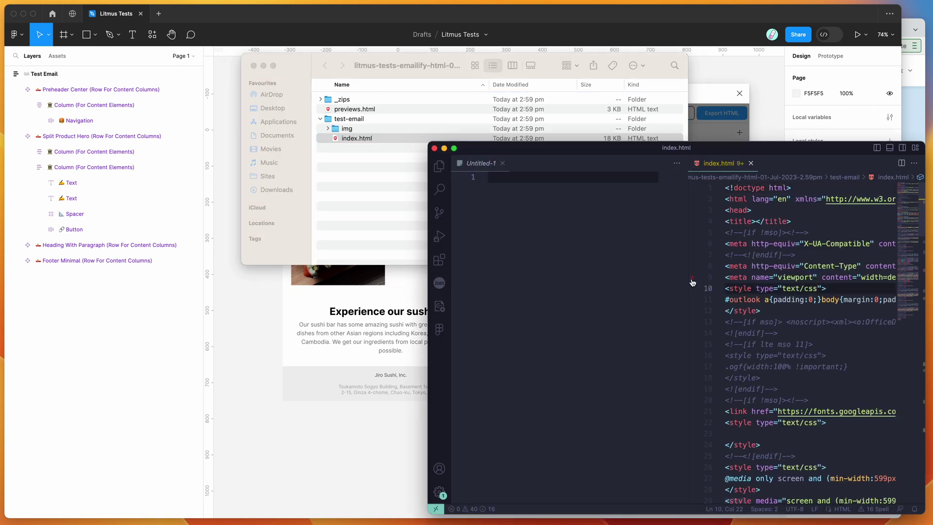
Widen the index.html pane, select all its code, and switch to the Litmus browser window
{"action": "left_click_drag", "start_coordinate": [692, 282], "coordinate": [630, 305]}
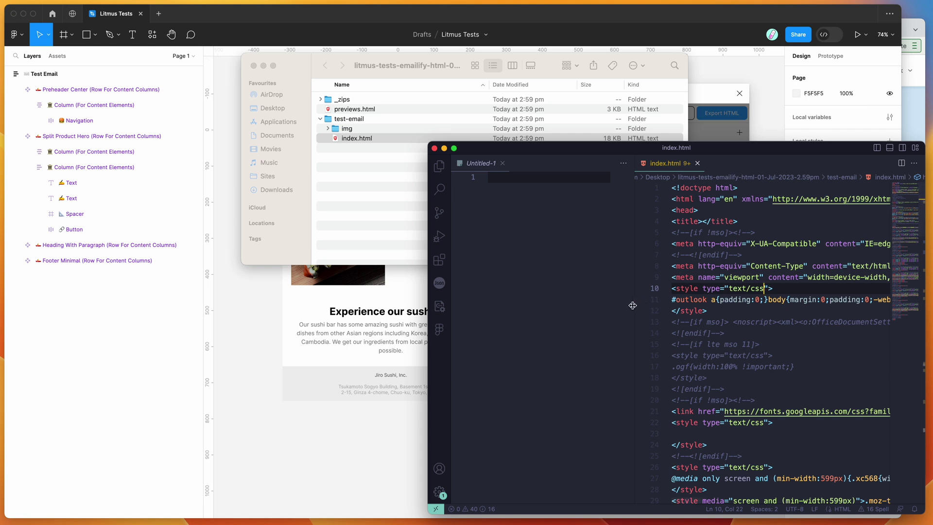
{"action": "left_click_drag", "start_coordinate": [633, 305], "coordinate": [519, 294]}
{"action": "left_click", "coordinate": [739, 253]}
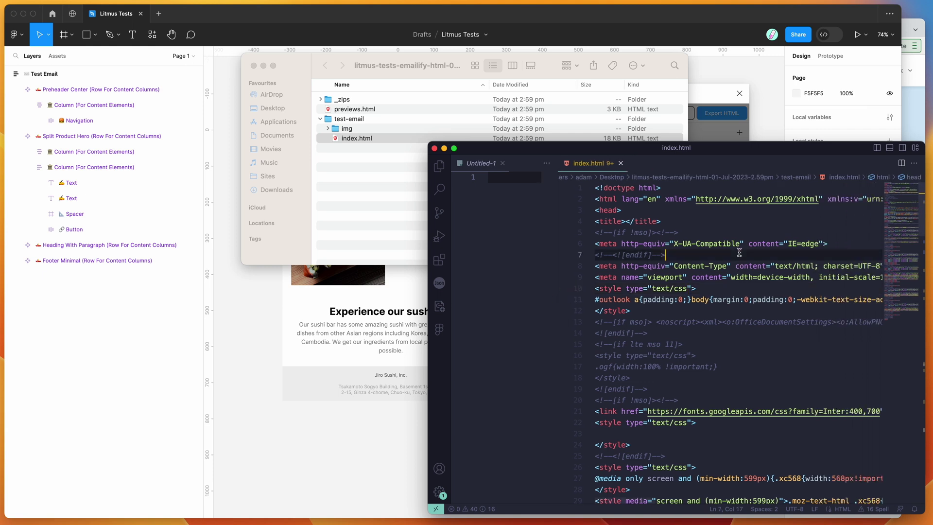
{"action": "left_click", "coordinate": [698, 221]}
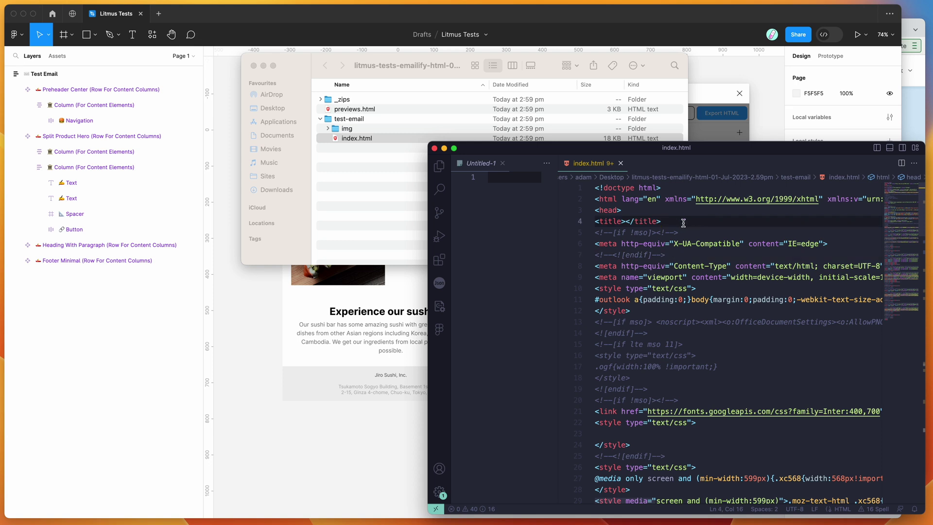
{"action": "key", "text": "super+a"}
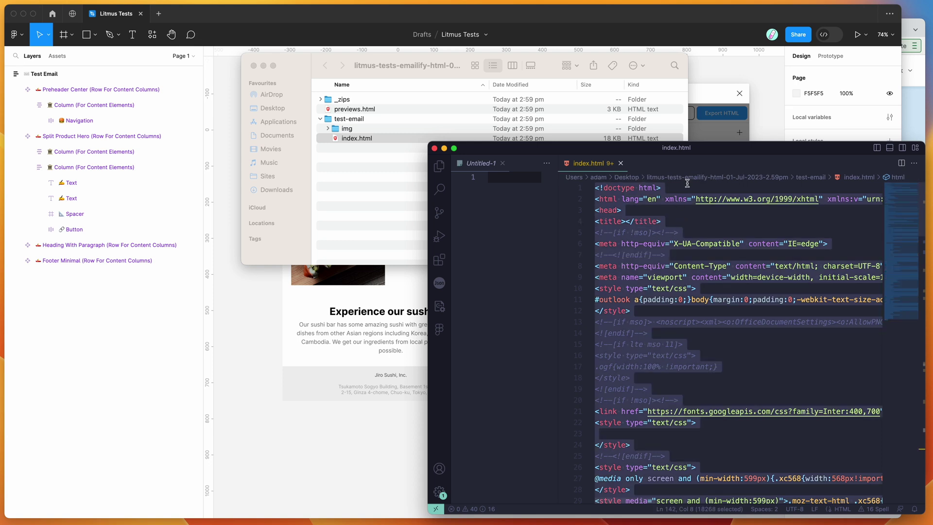
{"action": "left_click", "coordinate": [915, 127]}
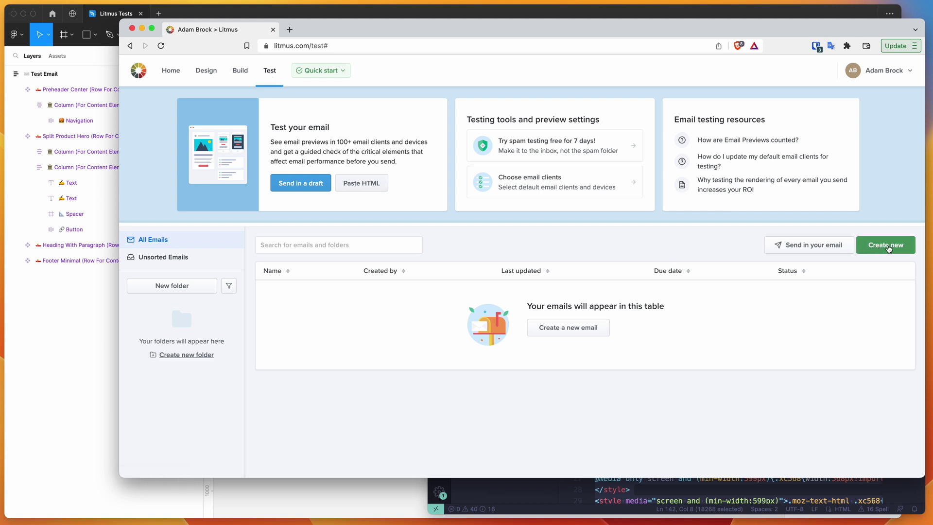
Create a Litmus Test email titled 'Mobile Email Tests' and continue to bringing in the email
{"action": "left_click", "coordinate": [889, 248]}
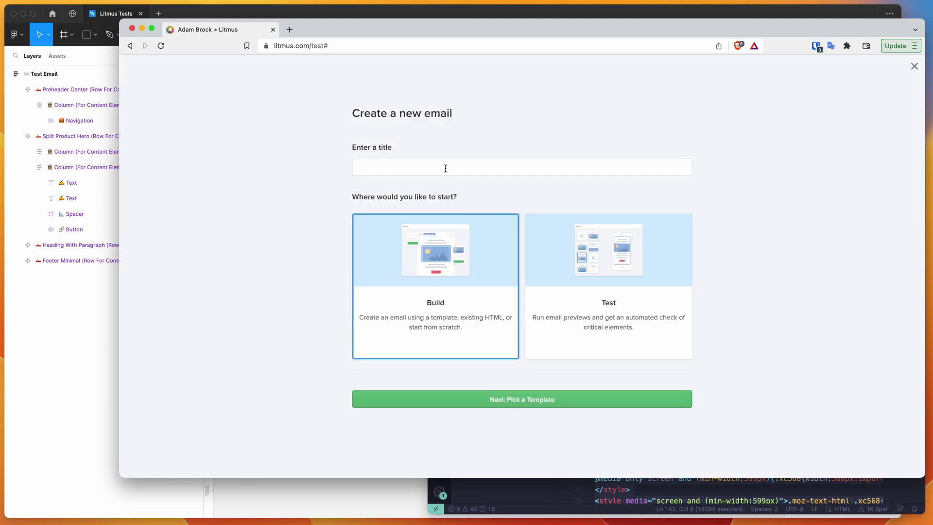
{"action": "left_click", "coordinate": [446, 168]}
{"action": "type", "text": "Mobile Email Tests"}
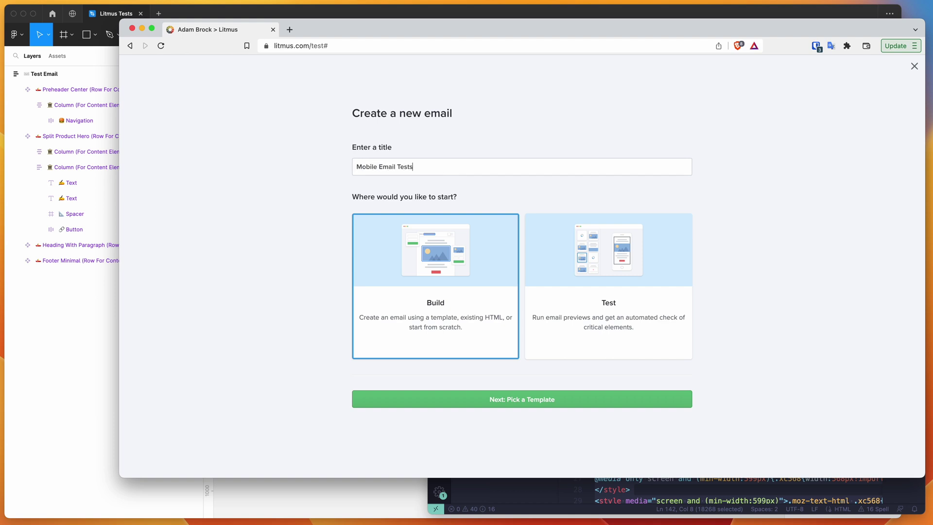
{"action": "left_click", "coordinate": [605, 302]}
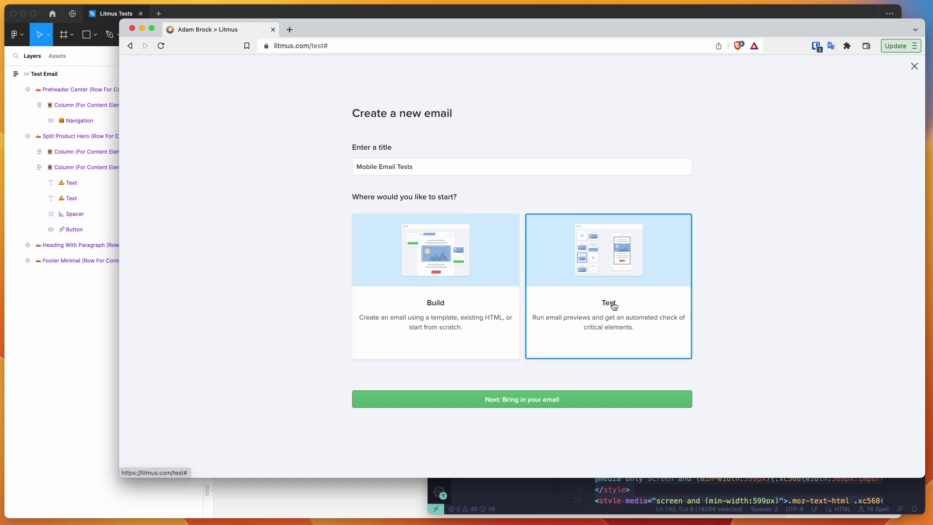
{"action": "left_click", "coordinate": [518, 403]}
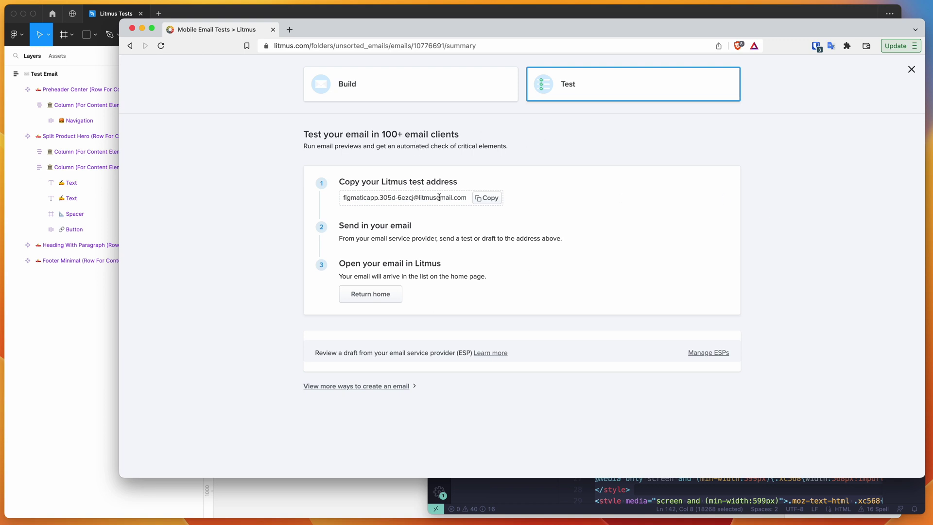
Paste the exported email HTML into Litmus's Paste HTML code box
{"action": "left_click", "coordinate": [484, 198]}
{"action": "left_click", "coordinate": [359, 387]}
{"action": "scroll", "coordinate": [284, 387], "scroll_direction": "down", "scroll_amount": 4}
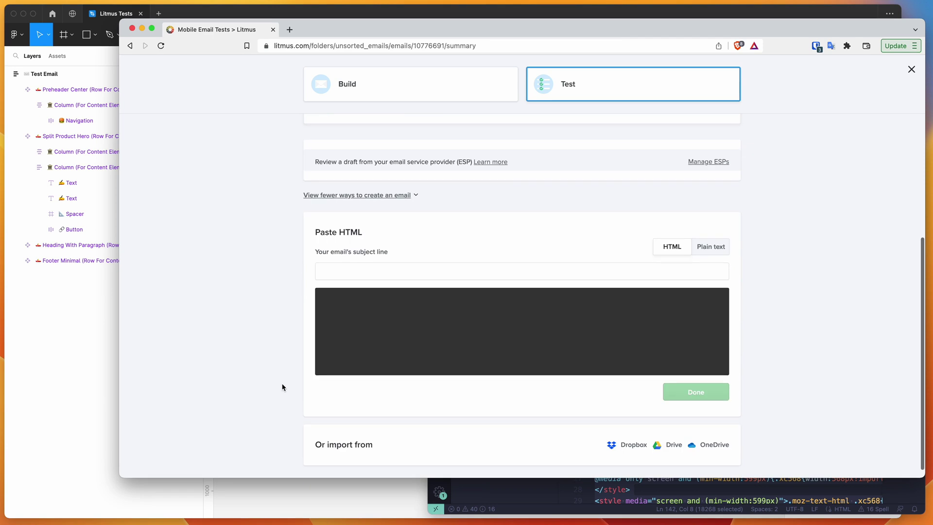
{"action": "left_click", "coordinate": [365, 323]}
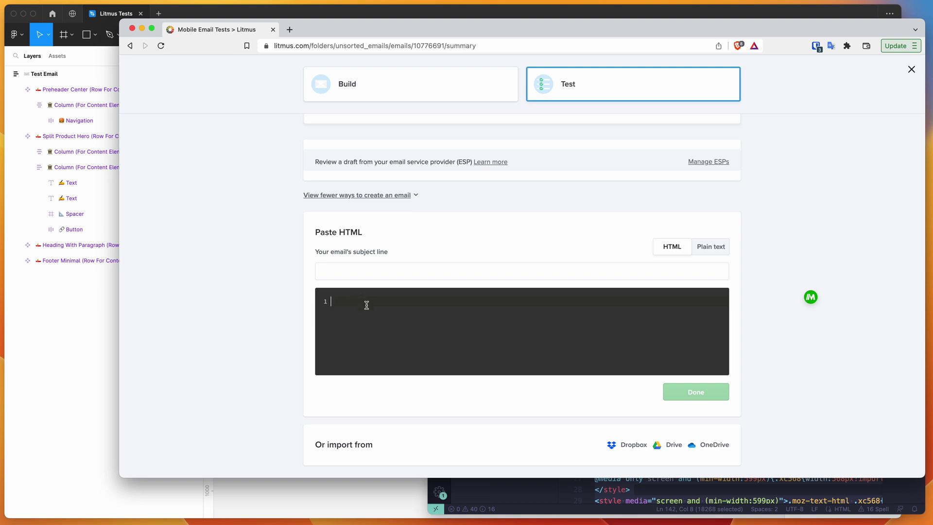
{"action": "key", "text": "super+v"}
Set the subject line to 'Test' and submit the email
{"action": "left_click", "coordinate": [360, 271]}
{"action": "type", "text": "Tes"}
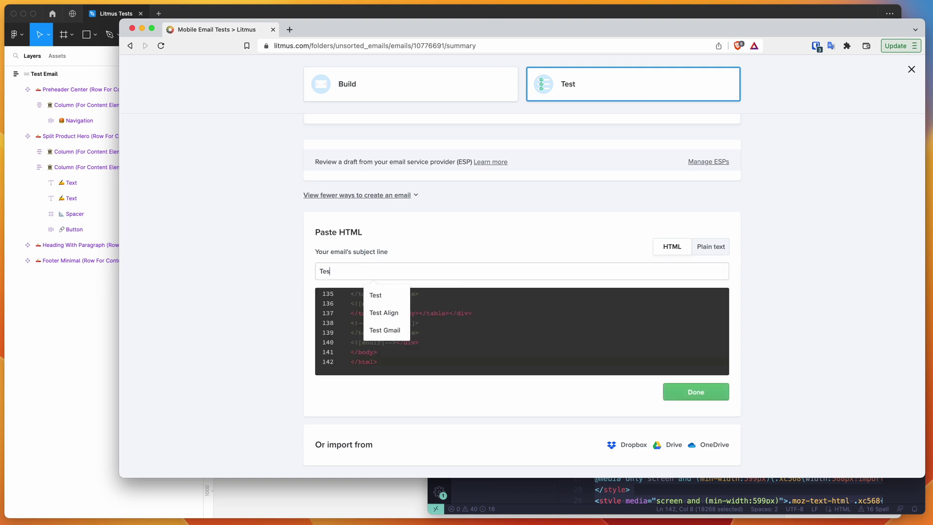
{"action": "key", "text": "Escape"}
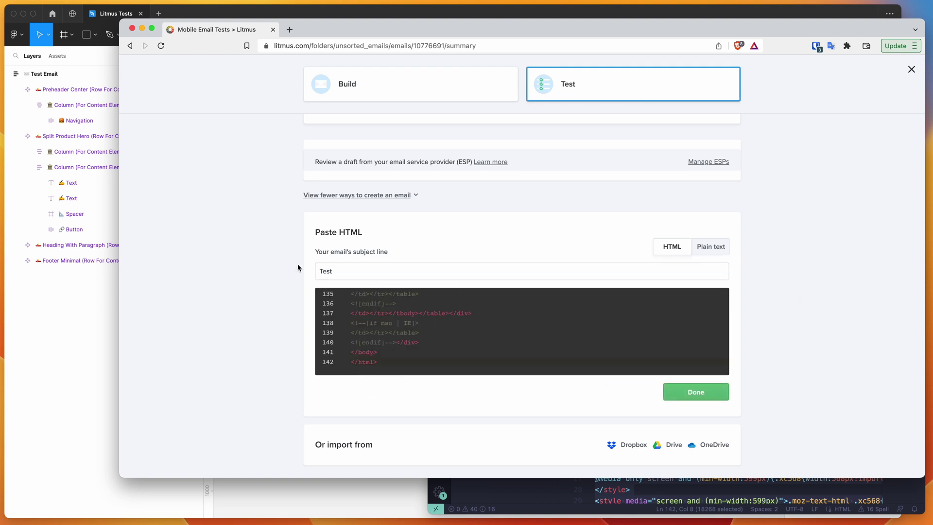
{"action": "left_click", "coordinate": [676, 398]}
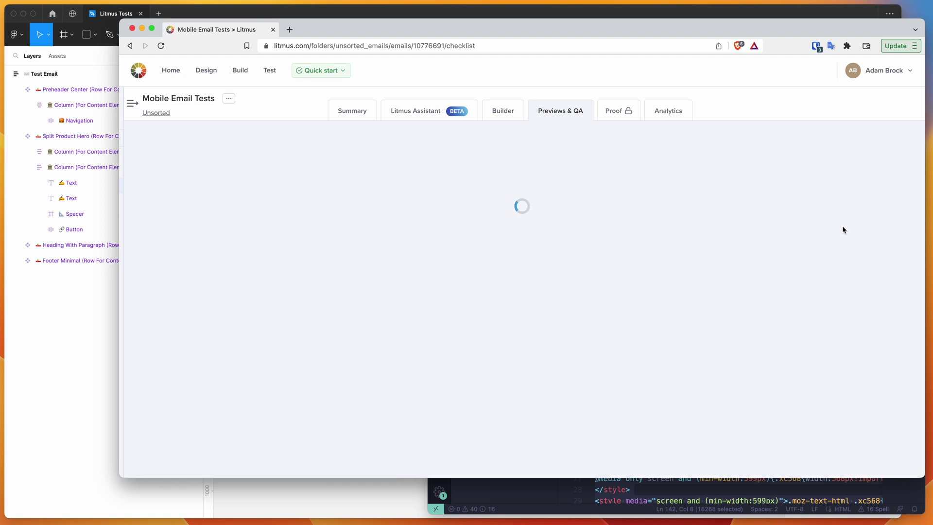
Review the rendered desktop and mobile previews, then bring up the email client chooser
{"action": "scroll", "coordinate": [861, 212], "scroll_direction": "down", "scroll_amount": 3}
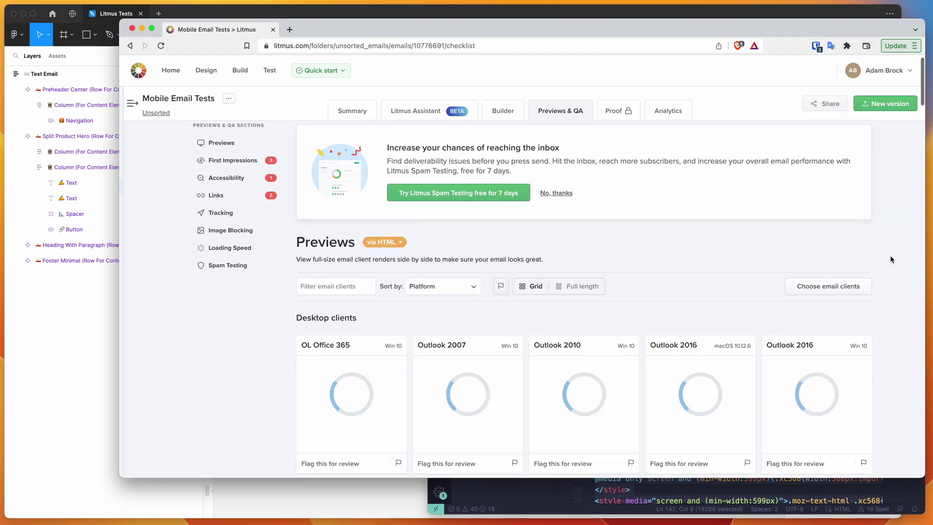
{"action": "scroll", "coordinate": [892, 259], "scroll_direction": "down", "scroll_amount": 4}
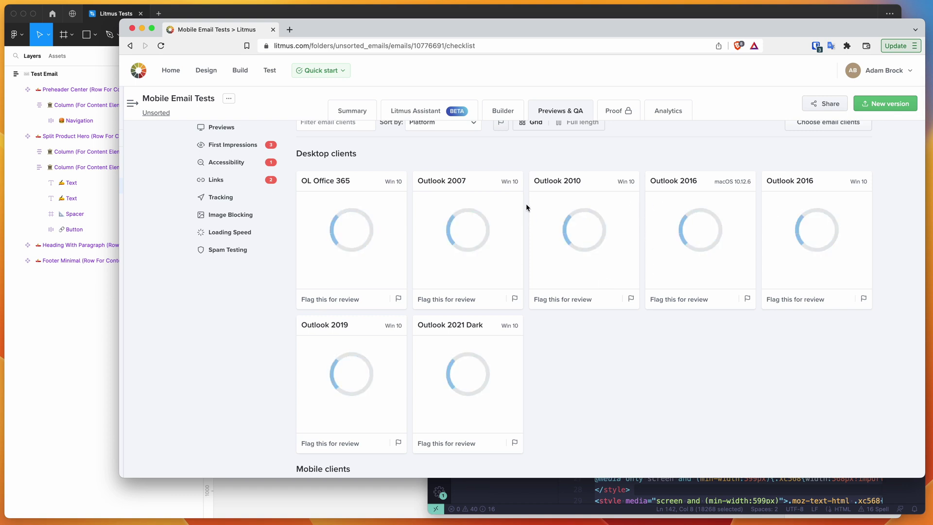
{"action": "scroll", "coordinate": [525, 203], "scroll_direction": "down", "scroll_amount": 7}
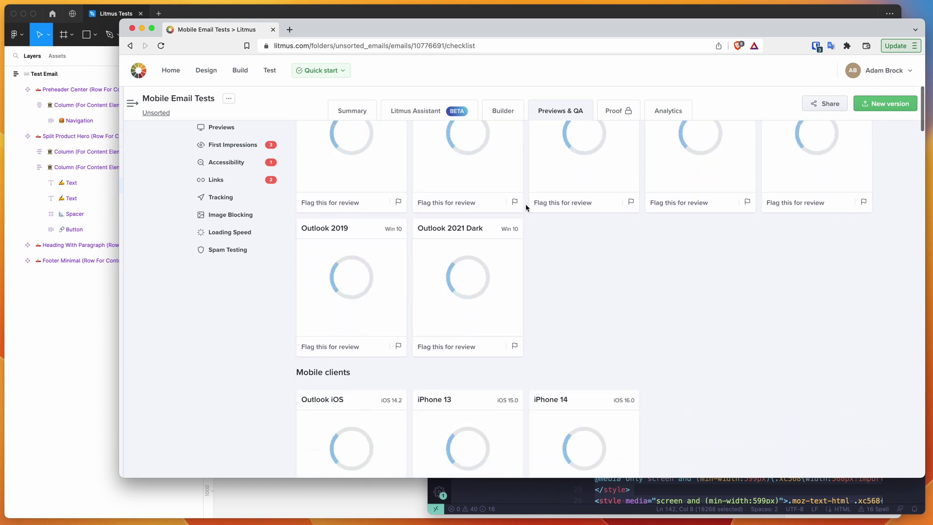
{"action": "scroll", "coordinate": [526, 207], "scroll_direction": "up", "scroll_amount": 6}
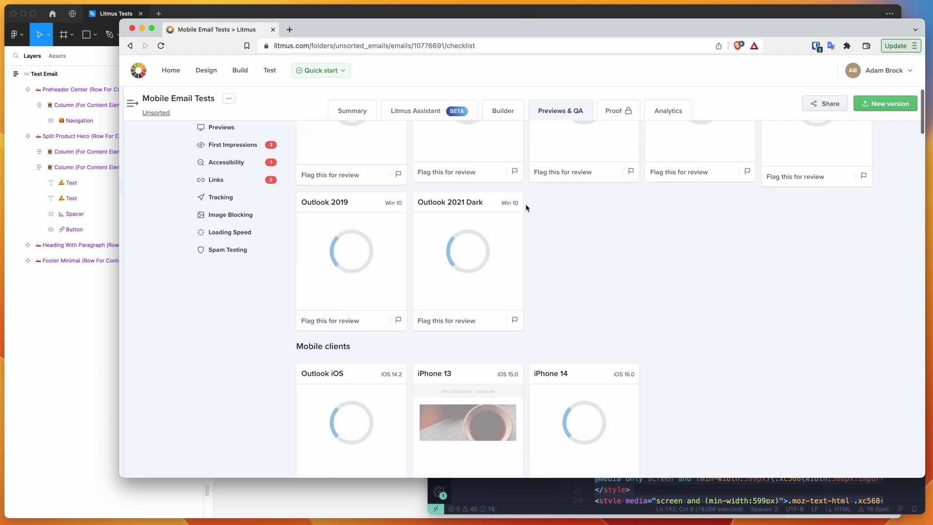
{"action": "scroll", "coordinate": [526, 206], "scroll_direction": "down", "scroll_amount": 7}
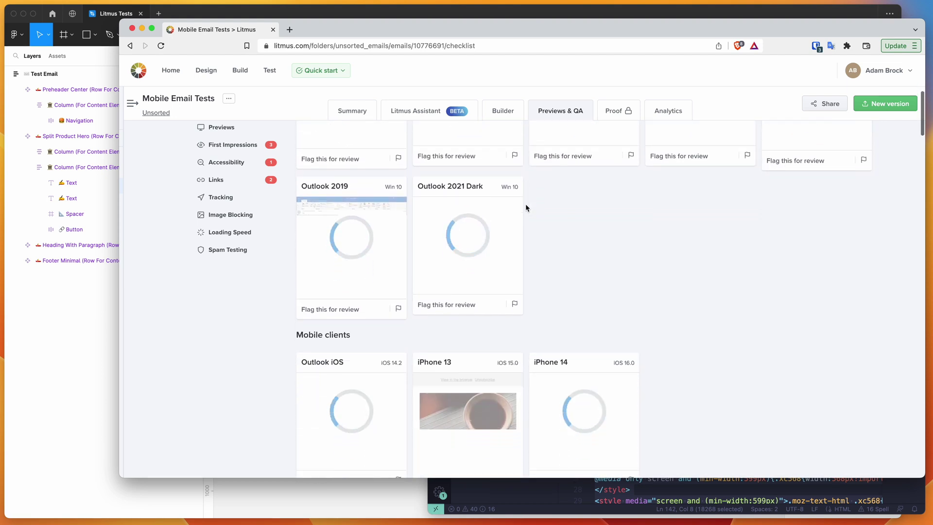
{"action": "scroll", "coordinate": [526, 208], "scroll_direction": "down", "scroll_amount": 4}
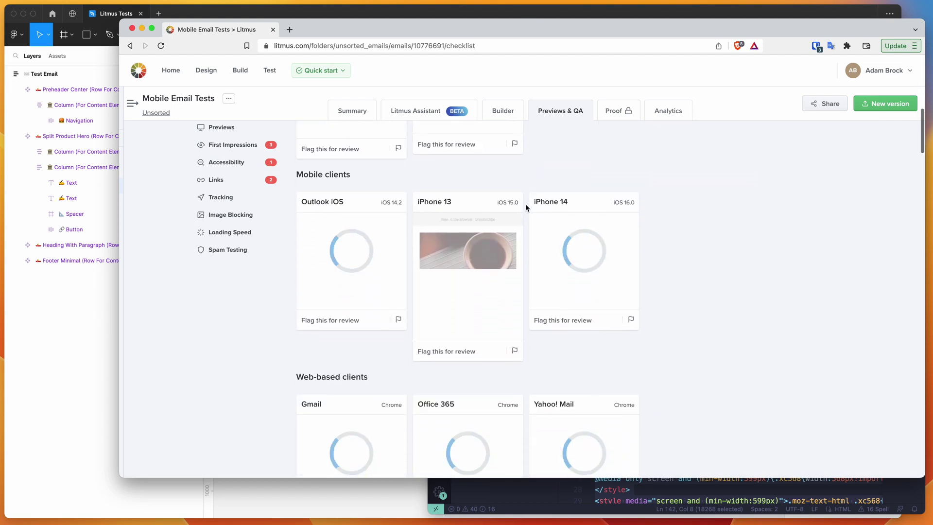
{"action": "scroll", "coordinate": [687, 256], "scroll_direction": "down", "scroll_amount": 1}
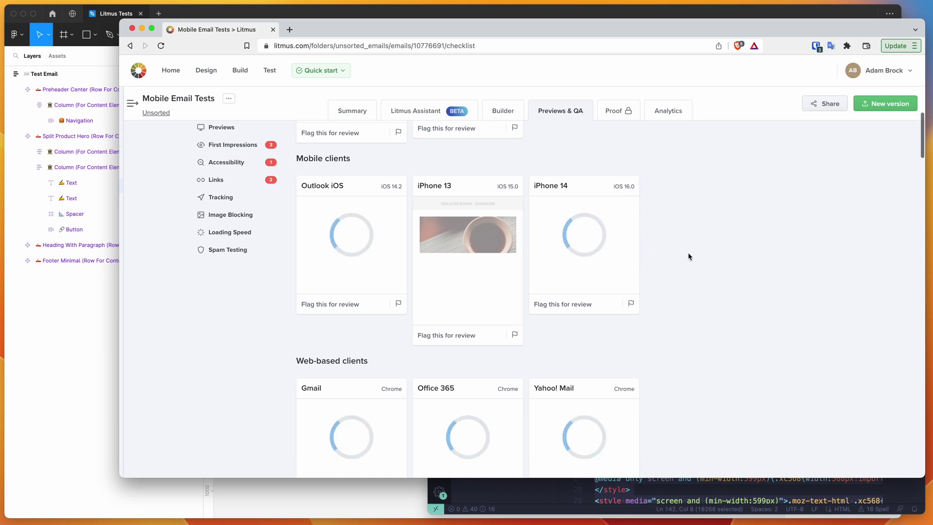
{"action": "scroll", "coordinate": [689, 257], "scroll_direction": "down", "scroll_amount": 3}
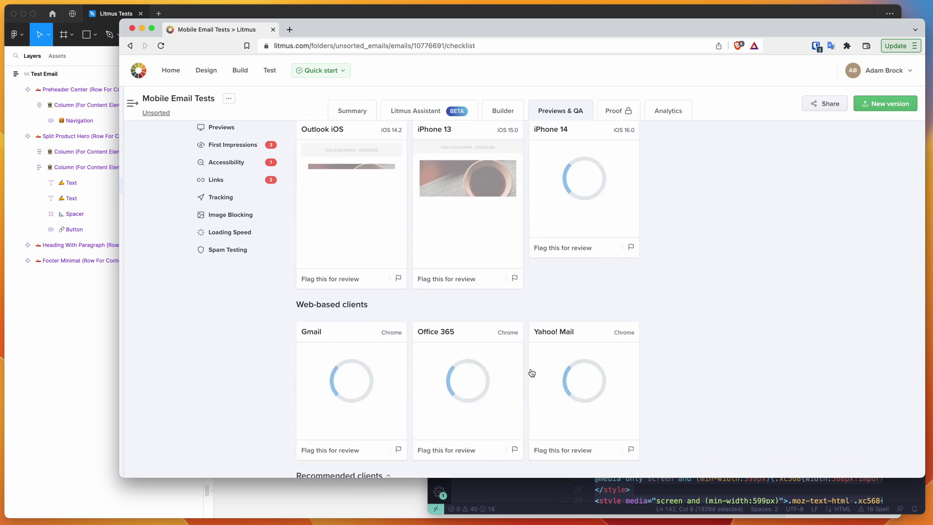
{"action": "scroll", "coordinate": [579, 362], "scroll_direction": "up", "scroll_amount": 5}
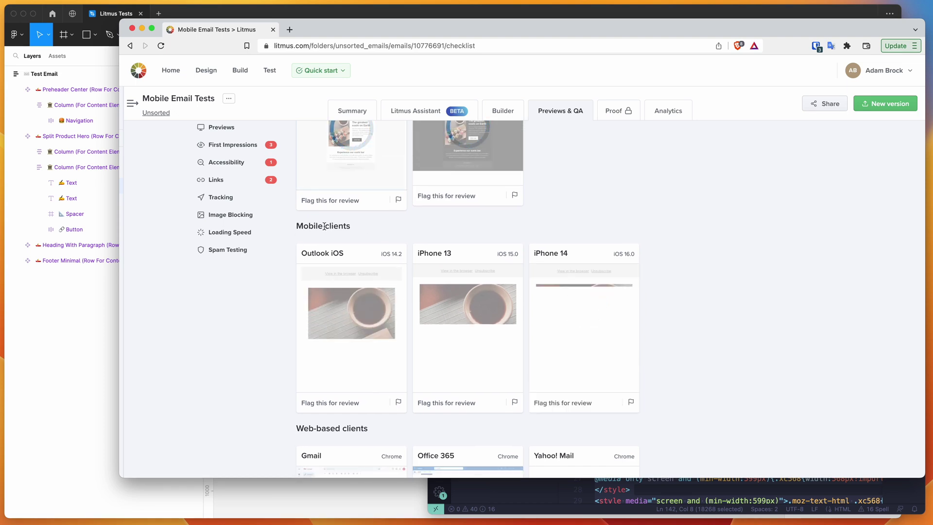
{"action": "scroll", "coordinate": [690, 227], "scroll_direction": "up", "scroll_amount": 8}
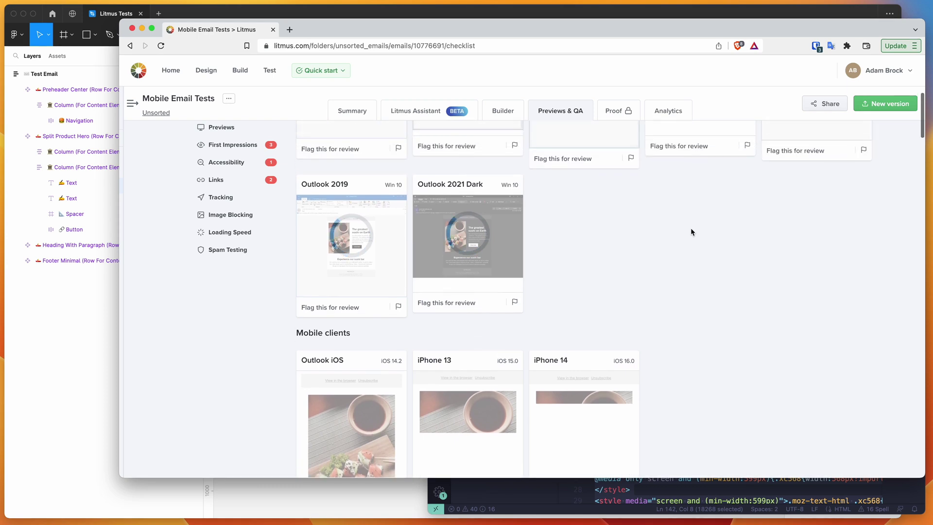
{"action": "scroll", "coordinate": [690, 228], "scroll_direction": "up", "scroll_amount": 4}
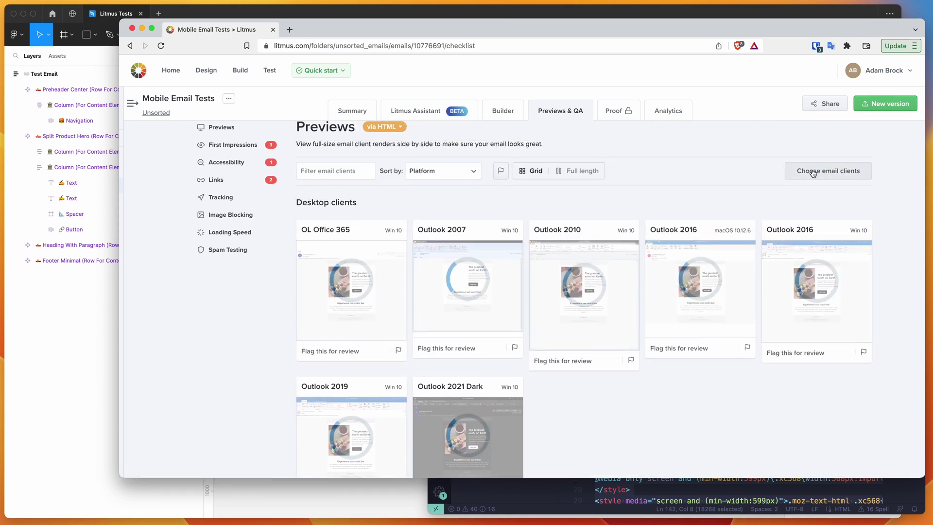
{"action": "left_click", "coordinate": [832, 173]}
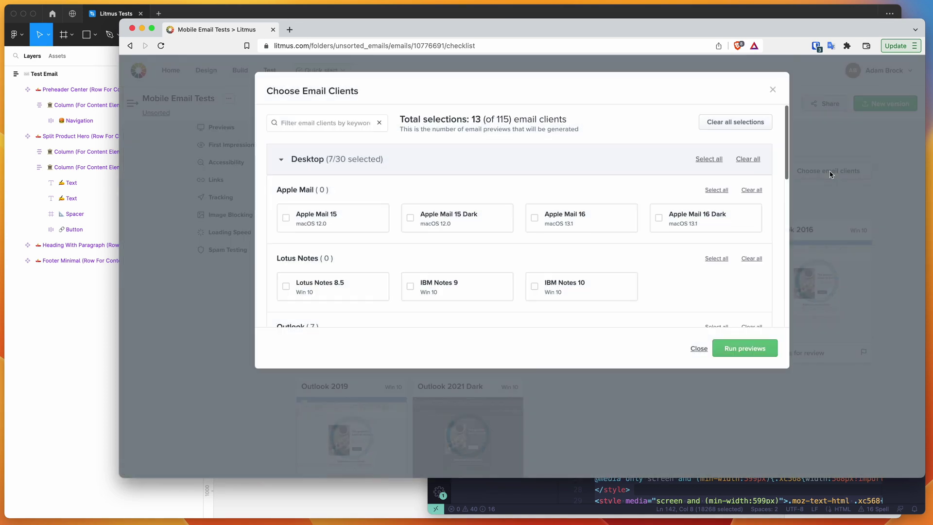
Deselect all Desktop and Web-based clients and expand the Mobile/Tablet group
{"action": "left_click", "coordinate": [748, 160]}
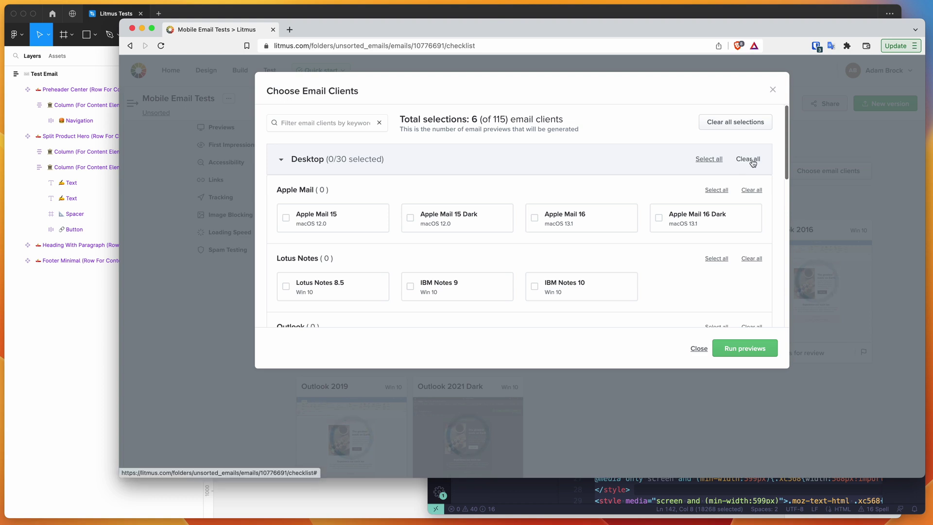
{"action": "left_click", "coordinate": [307, 160]}
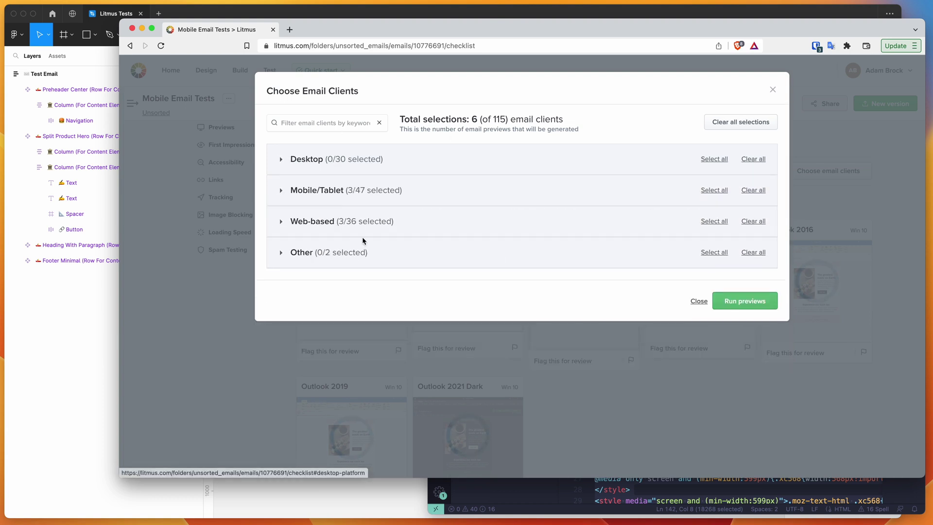
{"action": "left_click", "coordinate": [761, 222]}
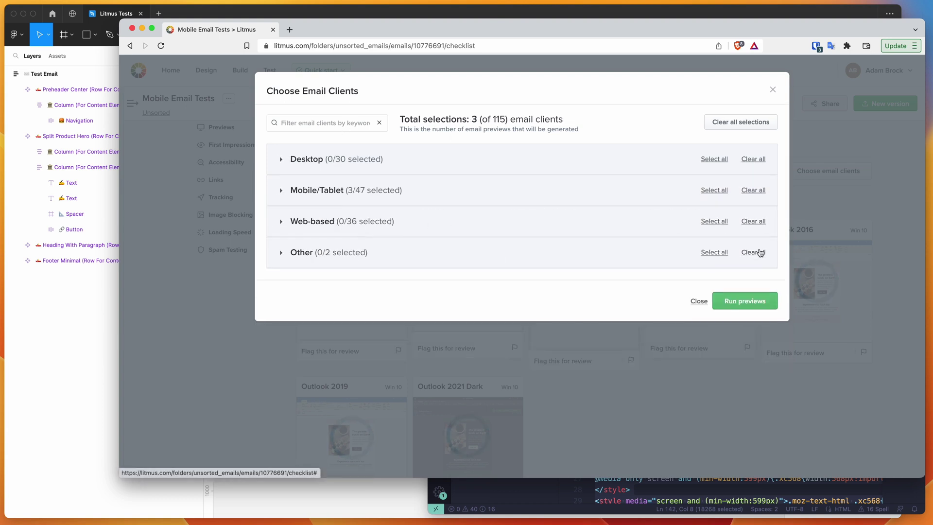
{"action": "left_click", "coordinate": [306, 192]}
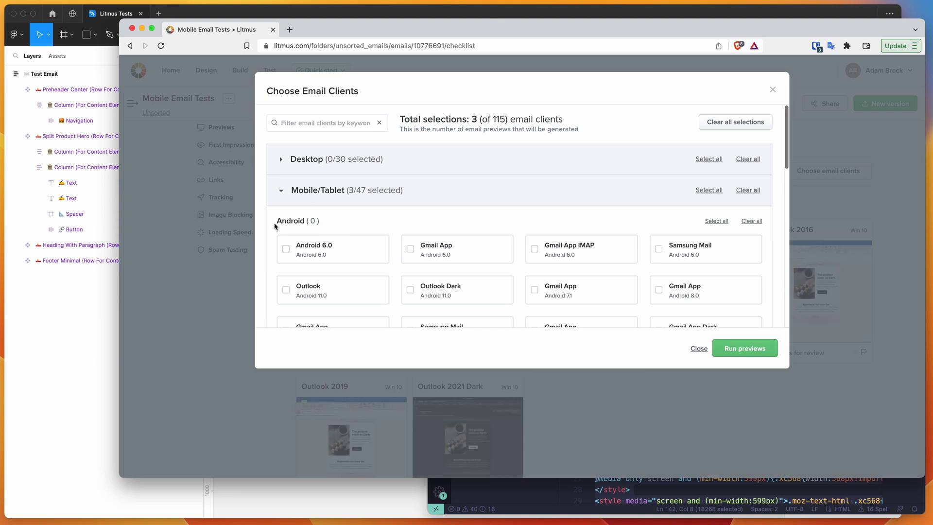
{"action": "scroll", "coordinate": [275, 226], "scroll_direction": "down", "scroll_amount": 5}
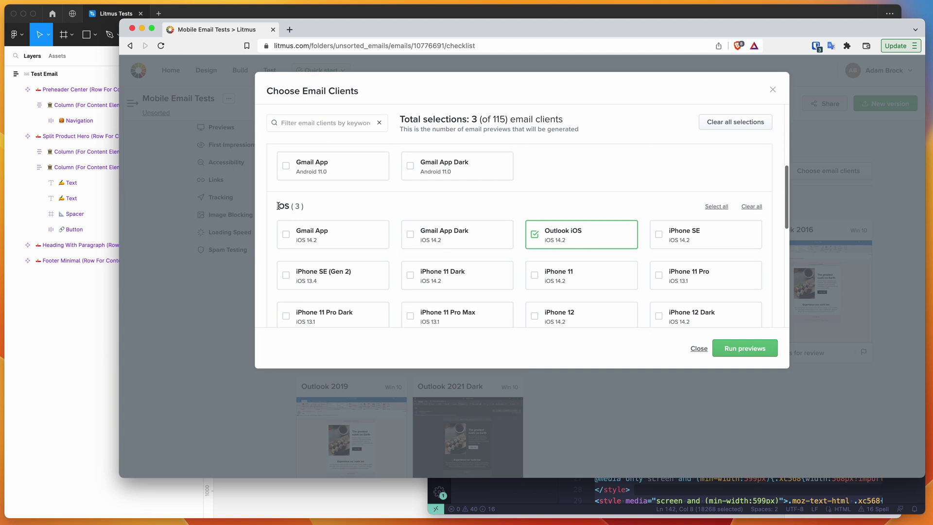
{"action": "scroll", "coordinate": [275, 209], "scroll_direction": "down", "scroll_amount": 10}
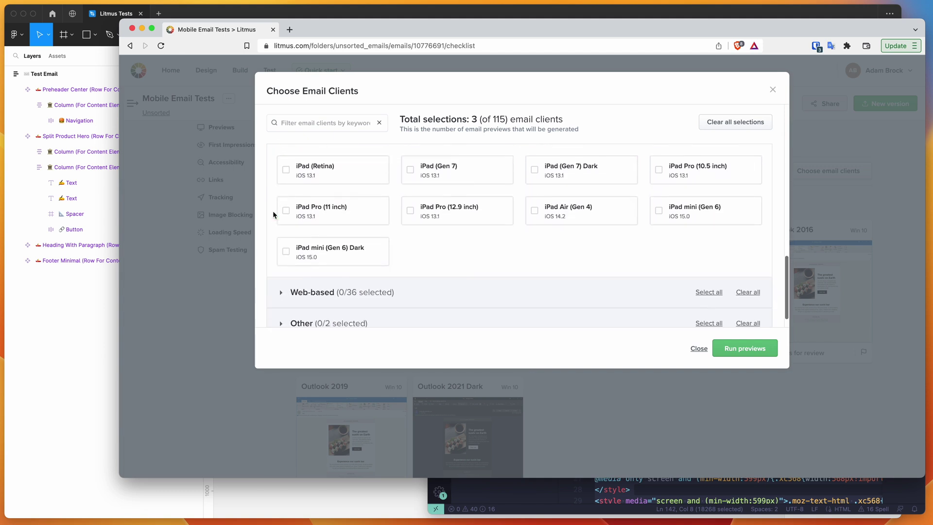
{"action": "scroll", "coordinate": [427, 245], "scroll_direction": "up", "scroll_amount": 1}
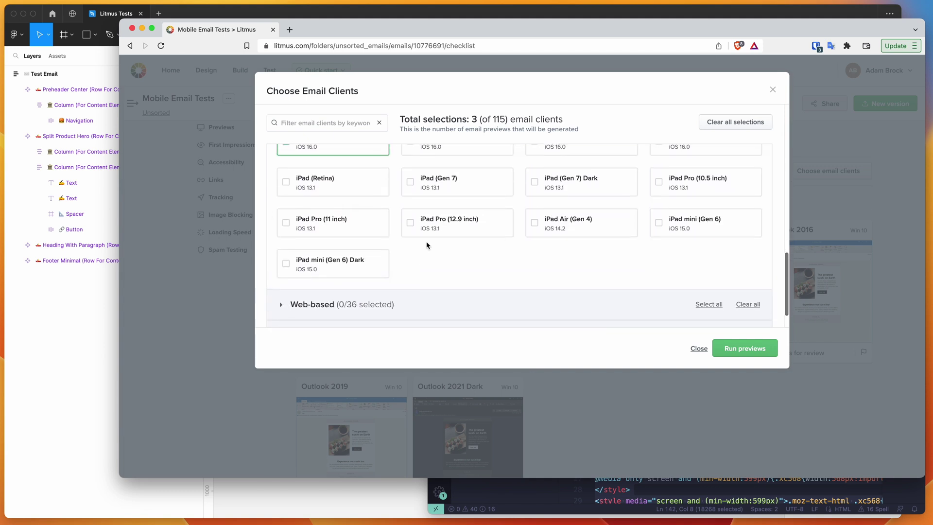
{"action": "scroll", "coordinate": [460, 259], "scroll_direction": "up", "scroll_amount": 2}
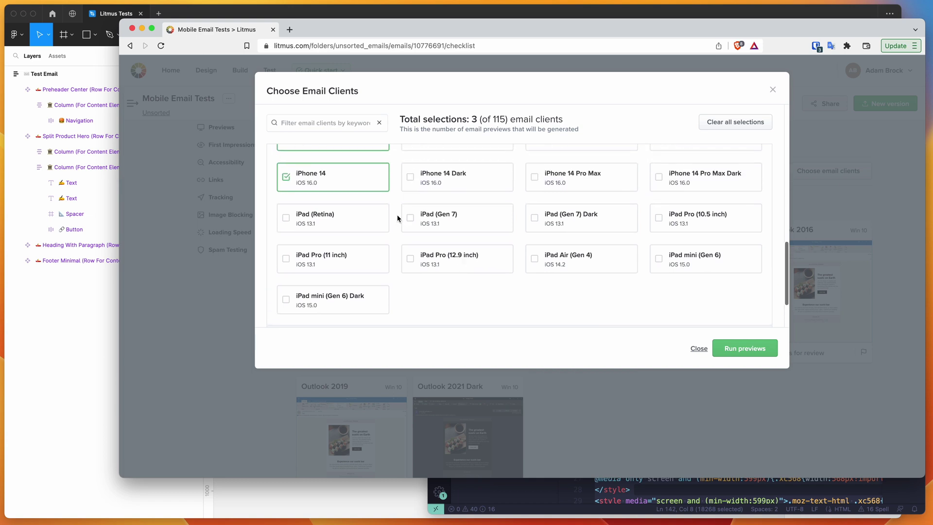
{"action": "scroll", "coordinate": [398, 218], "scroll_direction": "up", "scroll_amount": 1}
{"action": "scroll", "coordinate": [396, 233], "scroll_direction": "up", "scroll_amount": 2}
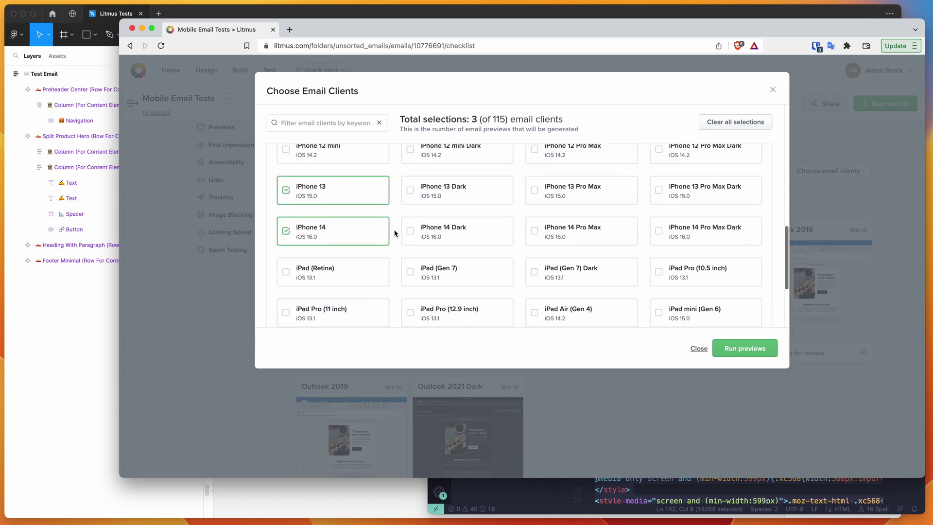
{"action": "scroll", "coordinate": [545, 281], "scroll_direction": "up", "scroll_amount": 2}
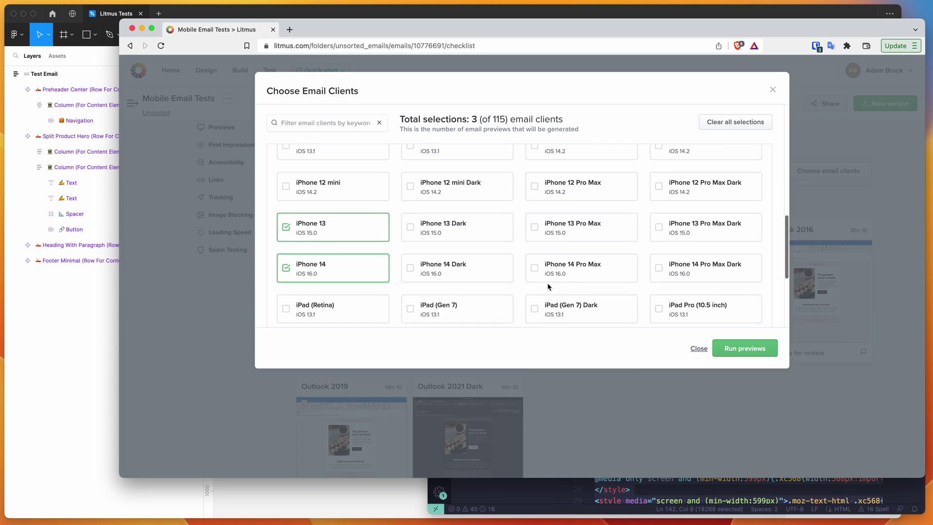
{"action": "scroll", "coordinate": [575, 273], "scroll_direction": "up", "scroll_amount": 1}
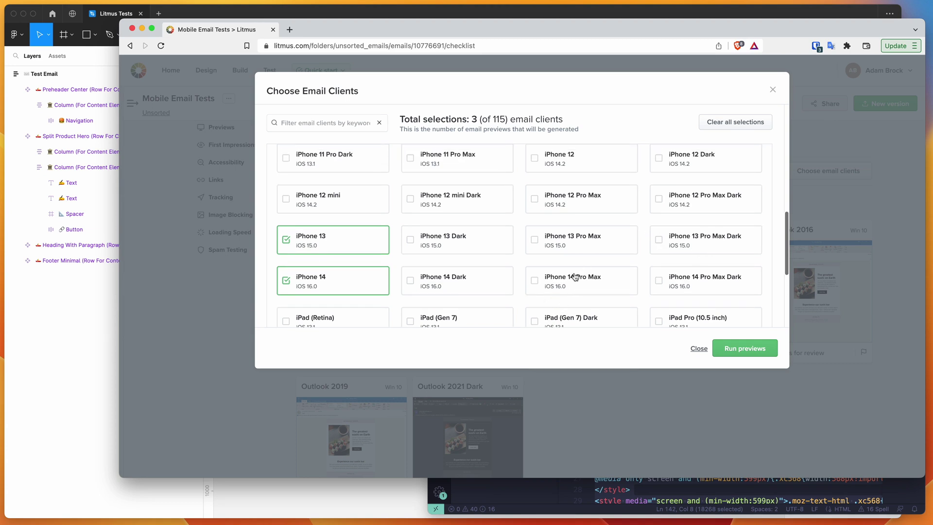
Add iPhone 14 Pro Max Dark, iPhone 14 Pro Max and iPhone 14 Dark
{"action": "left_click", "coordinate": [708, 281]}
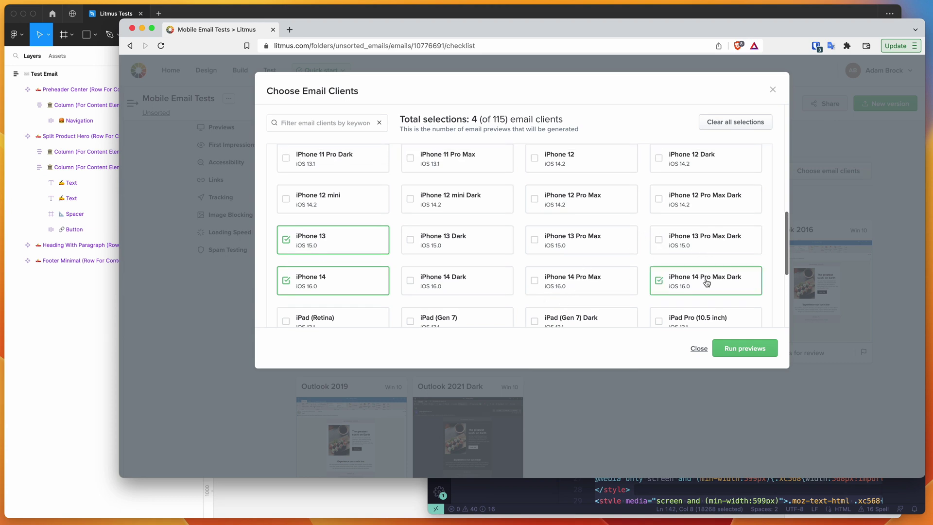
{"action": "left_click", "coordinate": [593, 286]}
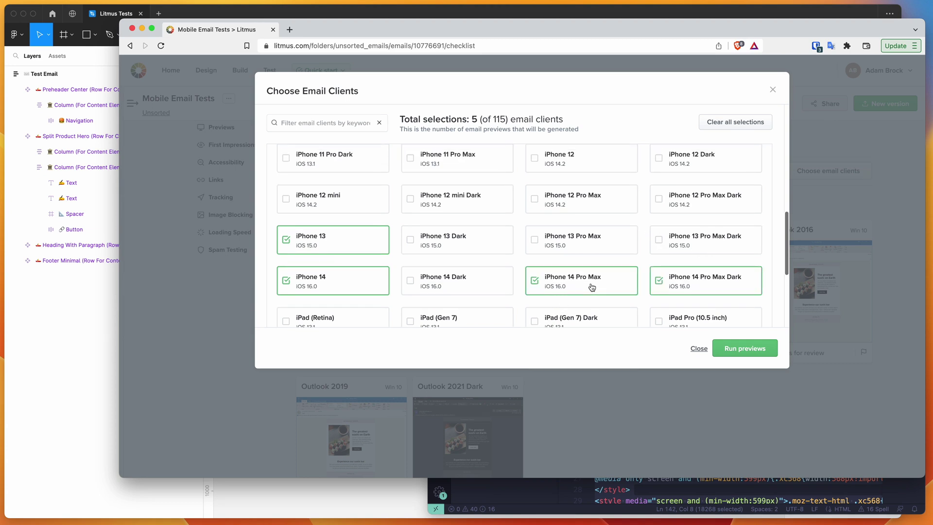
{"action": "left_click", "coordinate": [447, 282]}
{"action": "scroll", "coordinate": [330, 262], "scroll_direction": "down", "scroll_amount": 2}
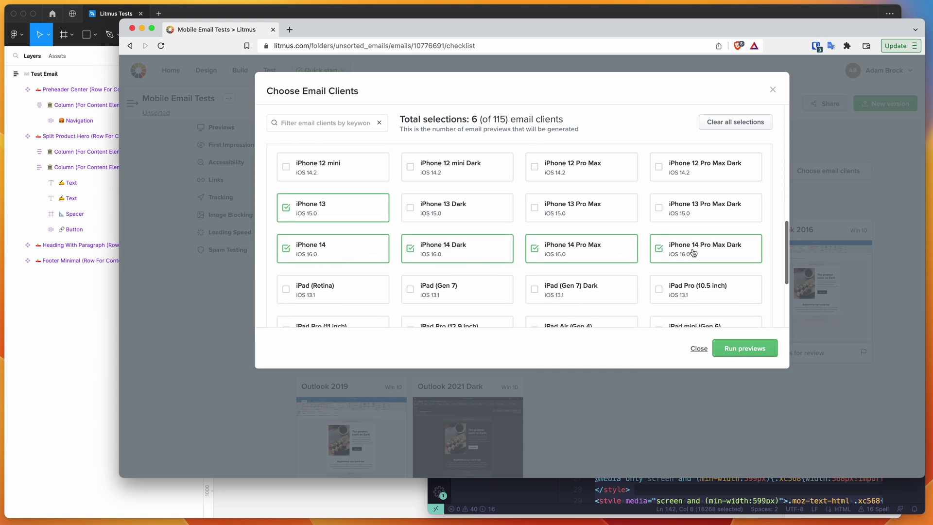
Add Android 11.0 Gmail App and Gmail App Dark, then run previews for 8 clients
{"action": "scroll", "coordinate": [610, 258], "scroll_direction": "up", "scroll_amount": 1}
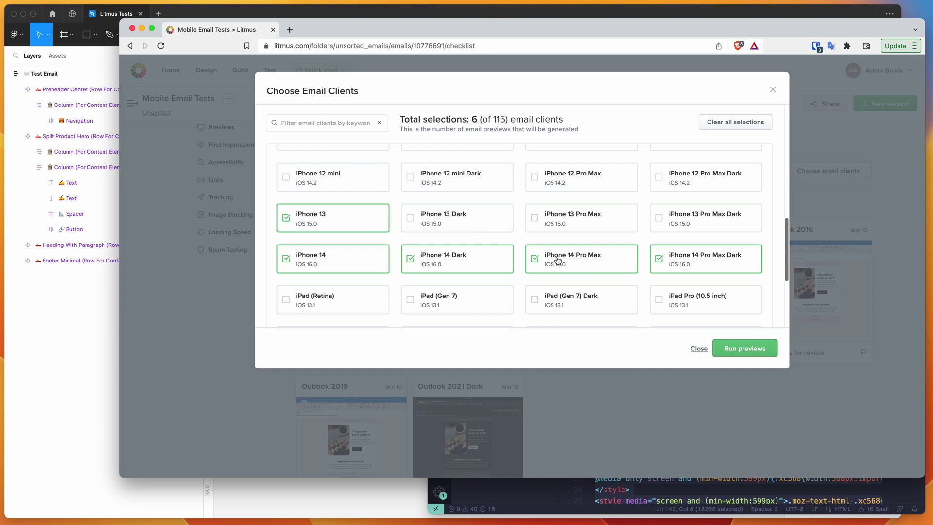
{"action": "scroll", "coordinate": [602, 260], "scroll_direction": "up", "scroll_amount": 1}
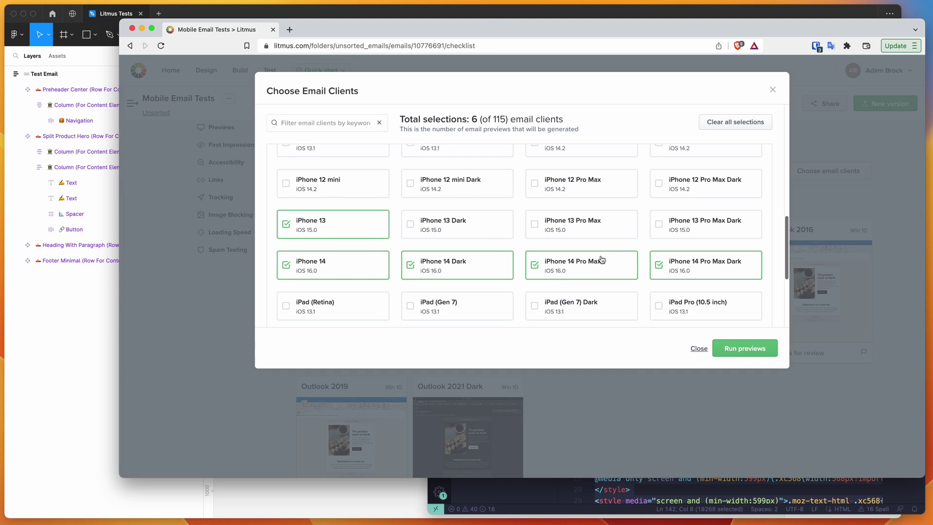
{"action": "scroll", "coordinate": [469, 279], "scroll_direction": "up", "scroll_amount": 1}
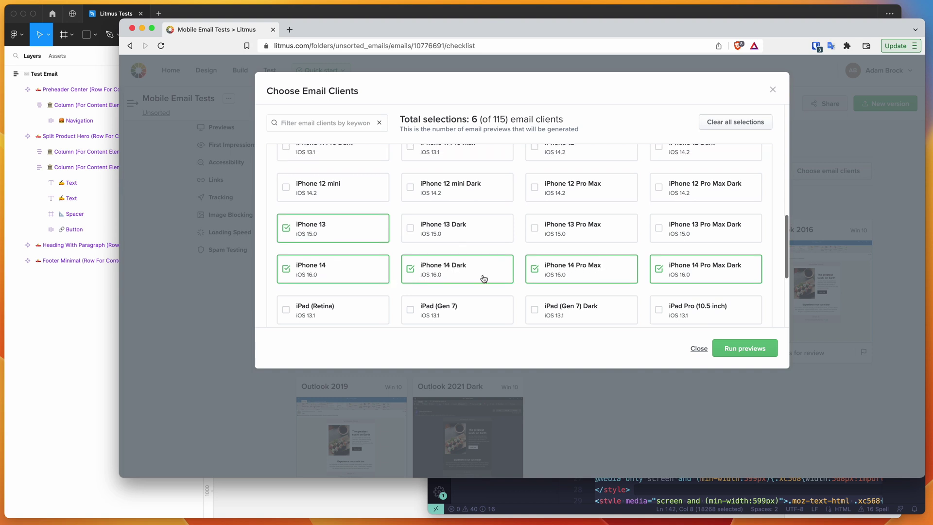
{"action": "scroll", "coordinate": [619, 271], "scroll_direction": "up", "scroll_amount": 10}
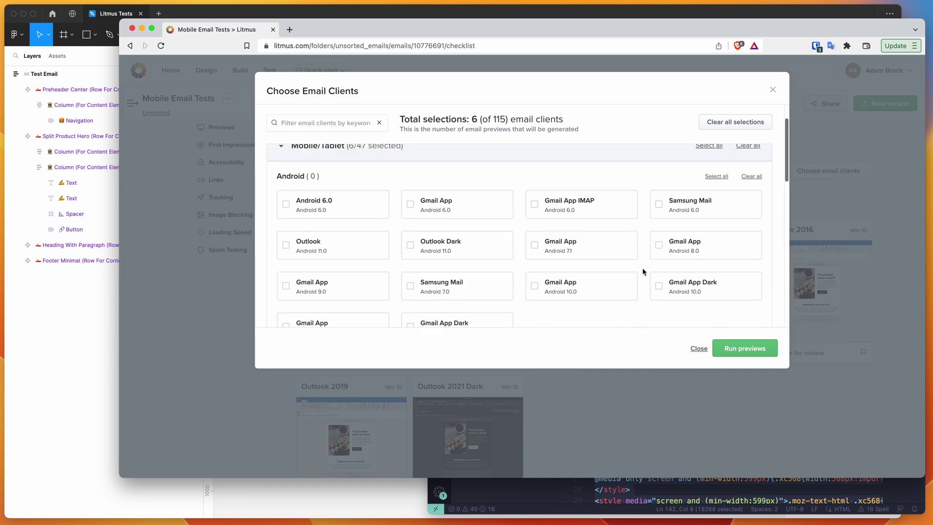
{"action": "scroll", "coordinate": [643, 261], "scroll_direction": "up", "scroll_amount": 1}
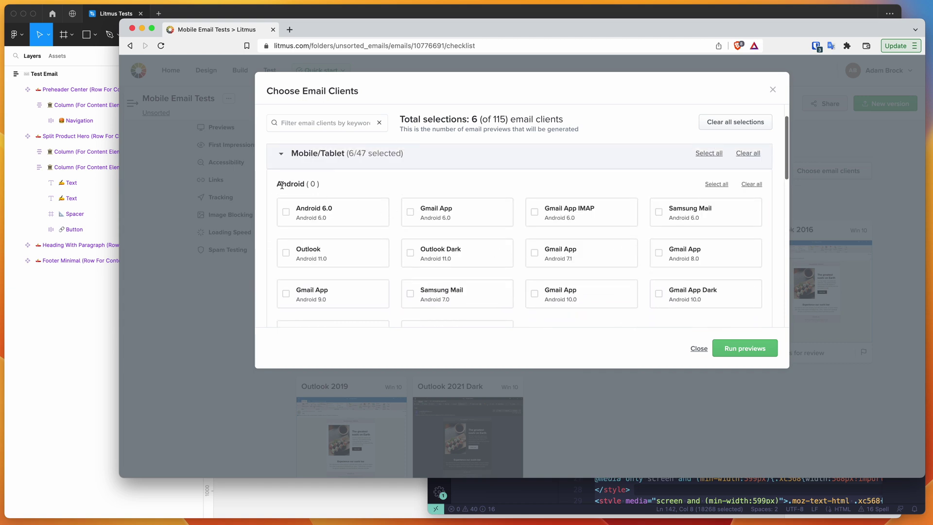
{"action": "scroll", "coordinate": [388, 181], "scroll_direction": "down", "scroll_amount": 2}
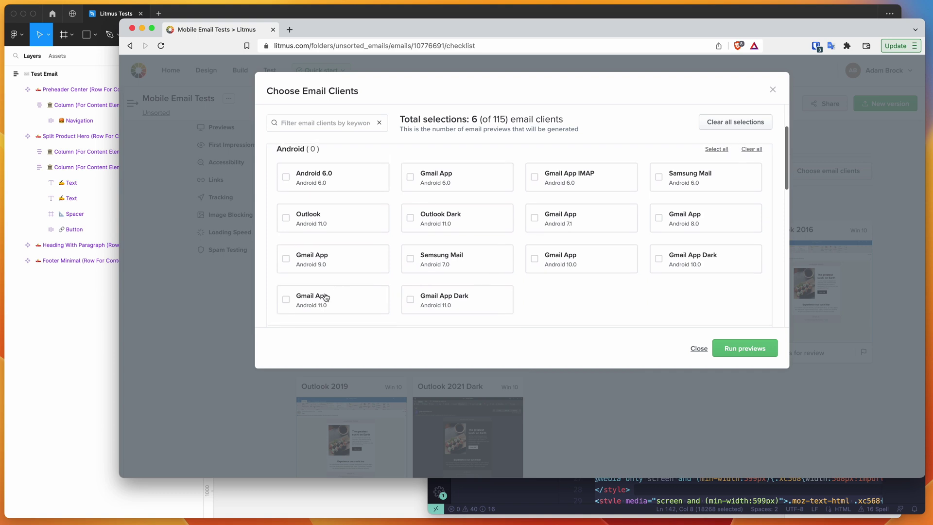
{"action": "left_click", "coordinate": [311, 305]}
{"action": "left_click", "coordinate": [459, 301]}
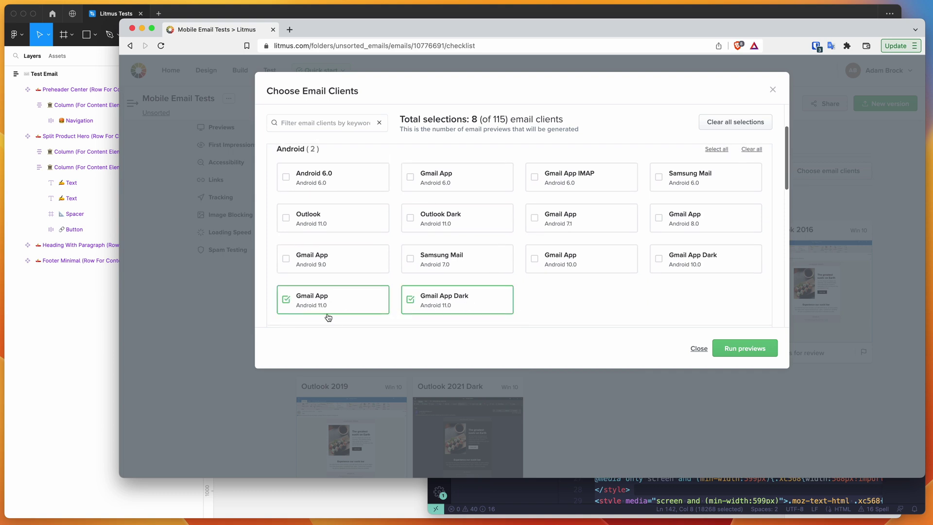
{"action": "scroll", "coordinate": [573, 305], "scroll_direction": "down", "scroll_amount": 5}
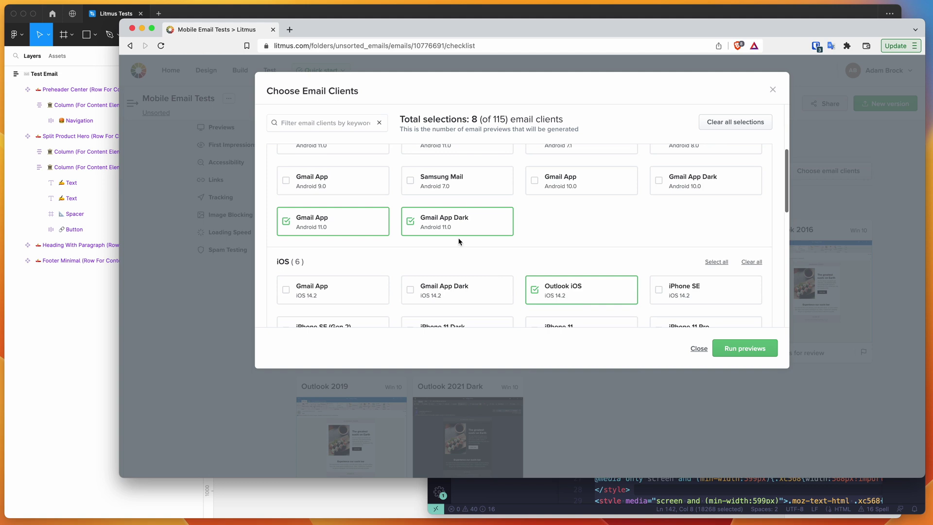
{"action": "scroll", "coordinate": [518, 213], "scroll_direction": "down", "scroll_amount": 4}
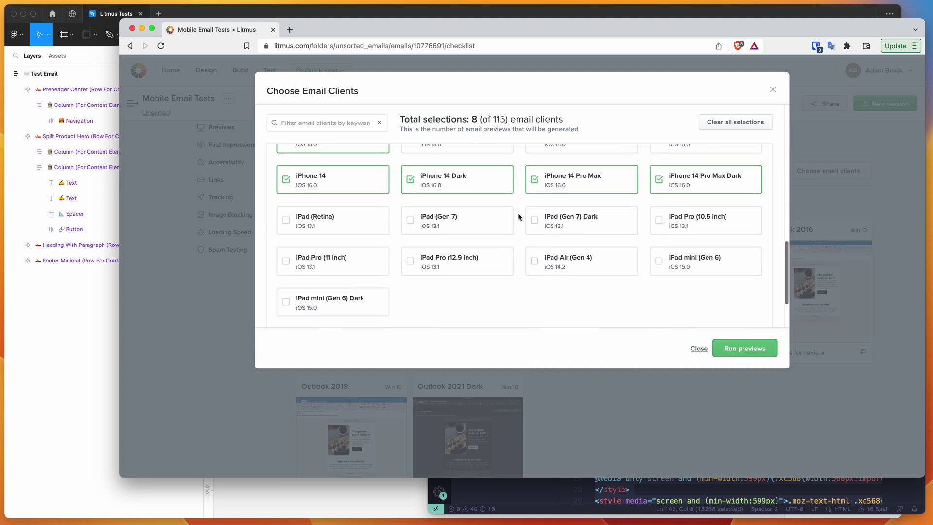
{"action": "scroll", "coordinate": [518, 214], "scroll_direction": "up", "scroll_amount": 2}
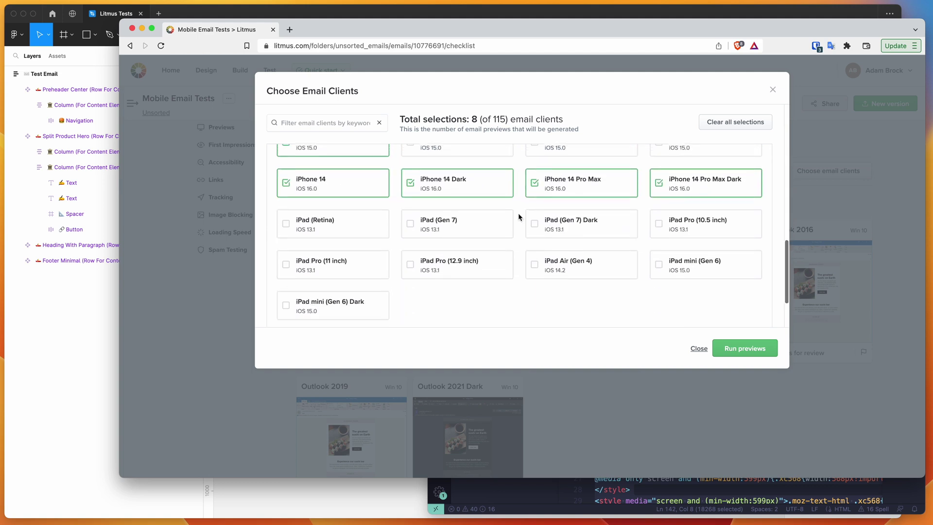
{"action": "left_click", "coordinate": [749, 355]}
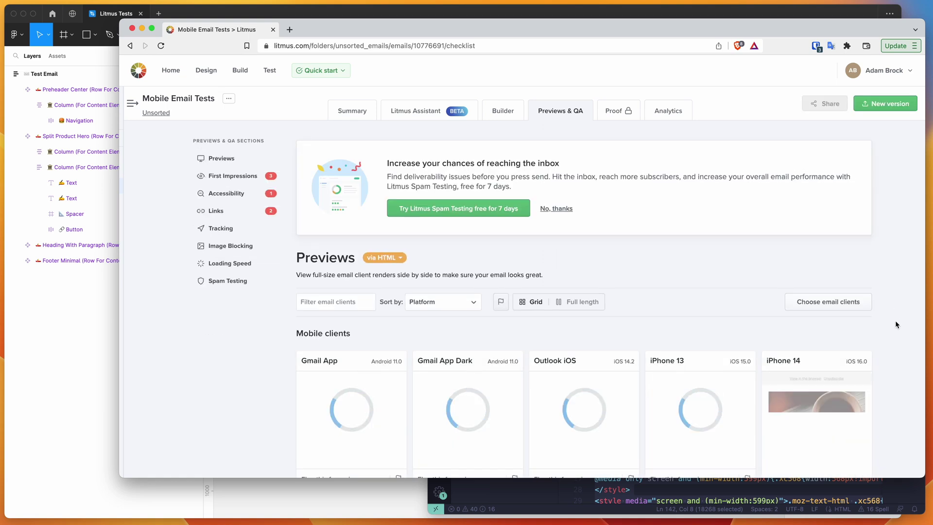
Watch the 8 mobile thumbnails load, then open the Outlook iOS render
{"action": "scroll", "coordinate": [896, 325], "scroll_direction": "down", "scroll_amount": 5}
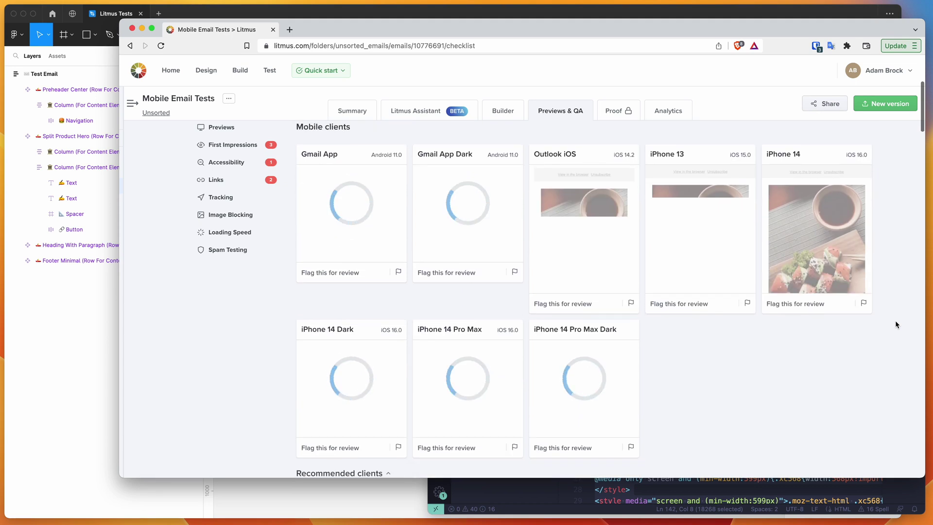
{"action": "scroll", "coordinate": [895, 320], "scroll_direction": "up", "scroll_amount": 1}
{"action": "scroll", "coordinate": [875, 326], "scroll_direction": "down", "scroll_amount": 1}
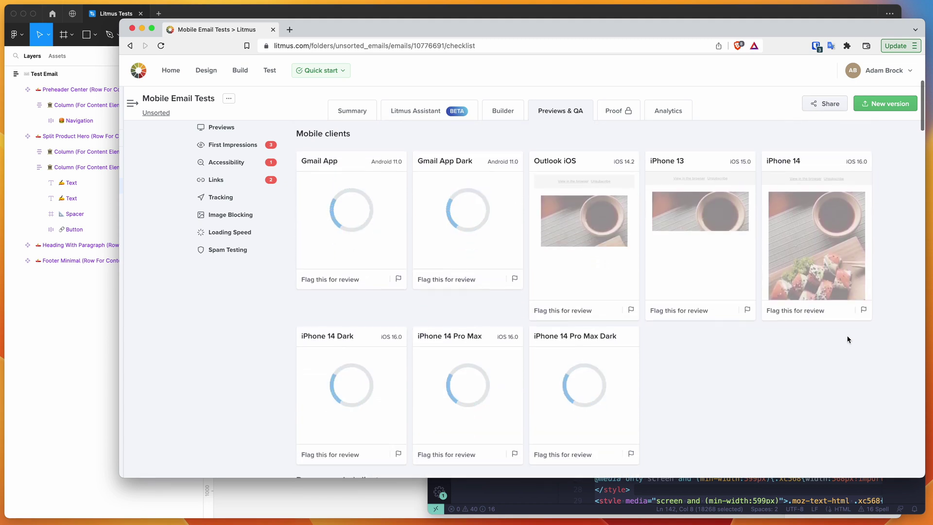
{"action": "scroll", "coordinate": [787, 382], "scroll_direction": "down", "scroll_amount": 2}
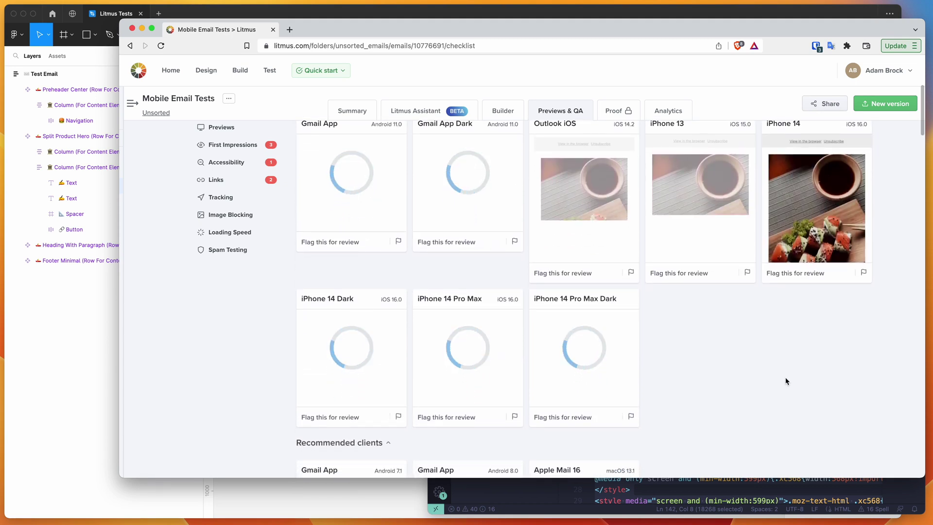
{"action": "scroll", "coordinate": [787, 381], "scroll_direction": "up", "scroll_amount": 2}
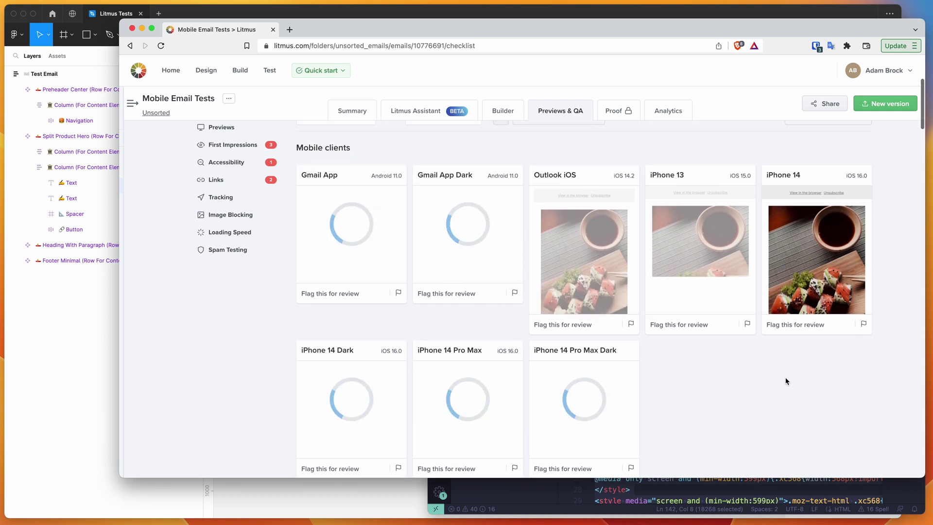
{"action": "scroll", "coordinate": [826, 243], "scroll_direction": "down", "scroll_amount": 1}
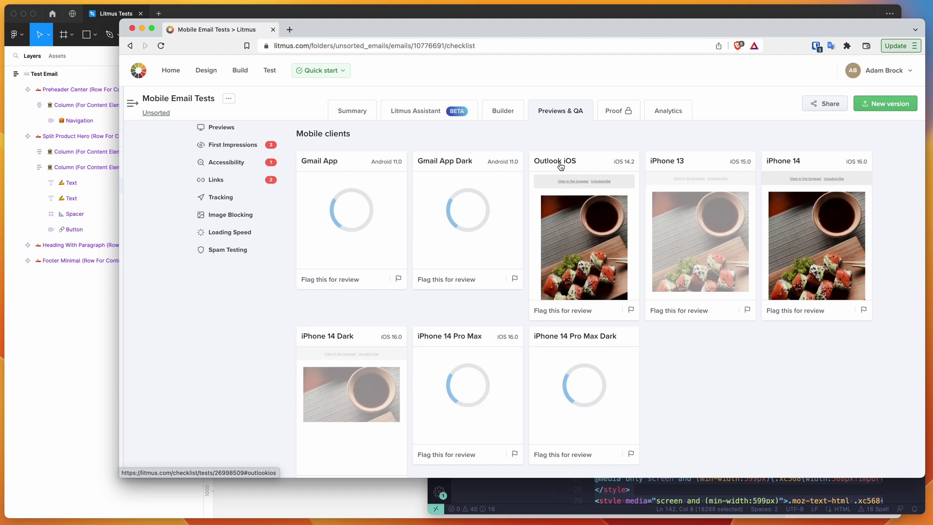
{"action": "scroll", "coordinate": [598, 168], "scroll_direction": "up", "scroll_amount": 1}
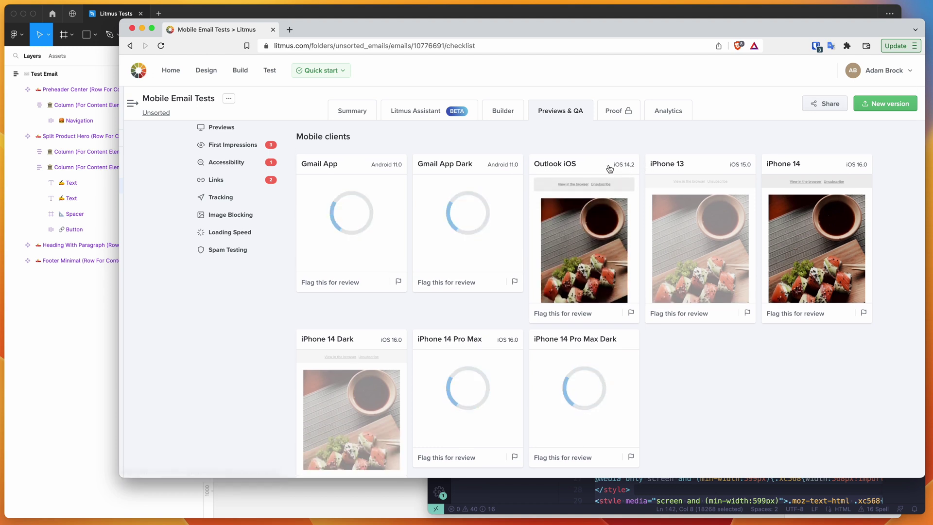
{"action": "scroll", "coordinate": [632, 243], "scroll_direction": "down", "scroll_amount": 1}
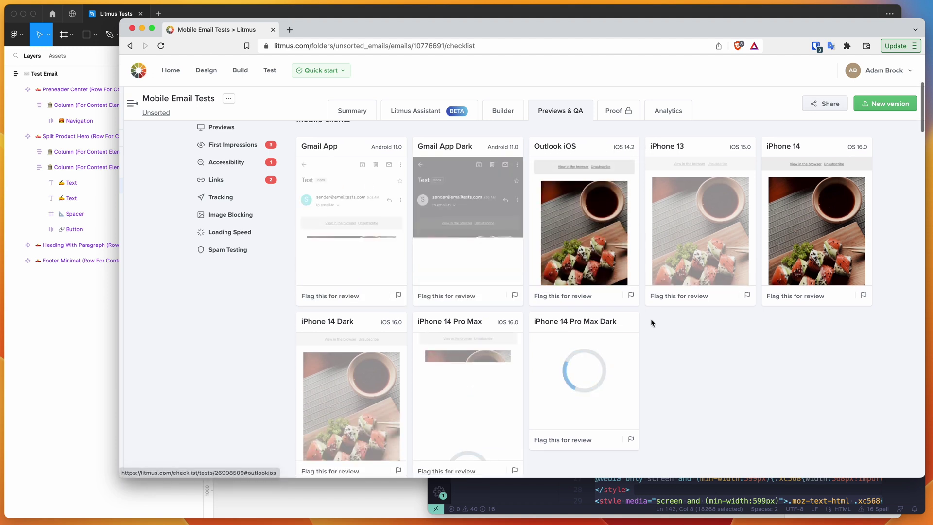
{"action": "left_click", "coordinate": [579, 223]}
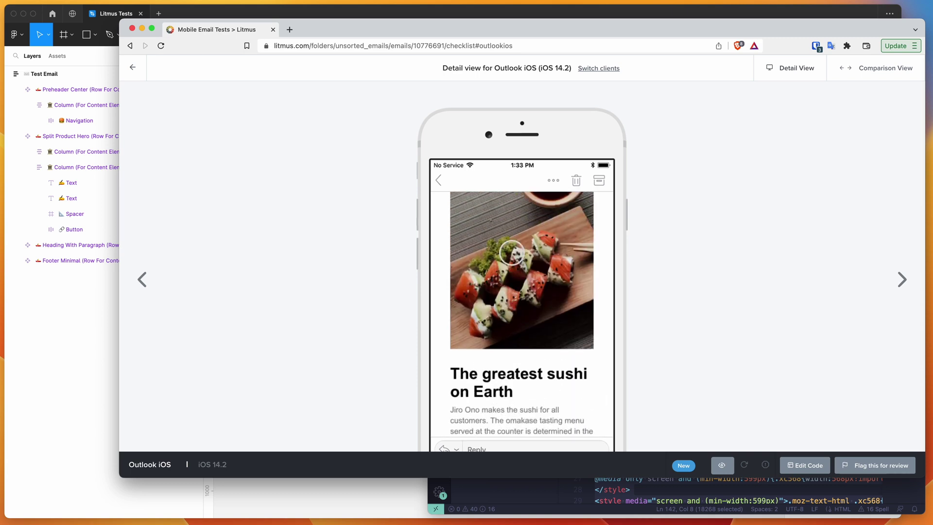
Close the Outlook iOS 14.2 detail view and return to the Previews & QA grid
{"action": "left_click", "coordinate": [129, 68]}
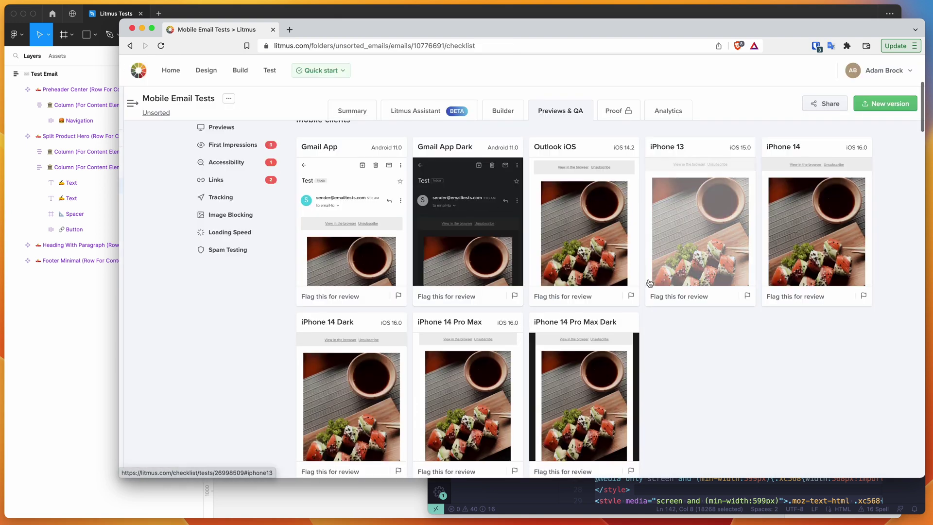
Open the full-size iPhone 14 Pro Max (iOS 16.0) render and scroll through the sushi email
{"action": "scroll", "coordinate": [736, 347], "scroll_direction": "down", "scroll_amount": 2}
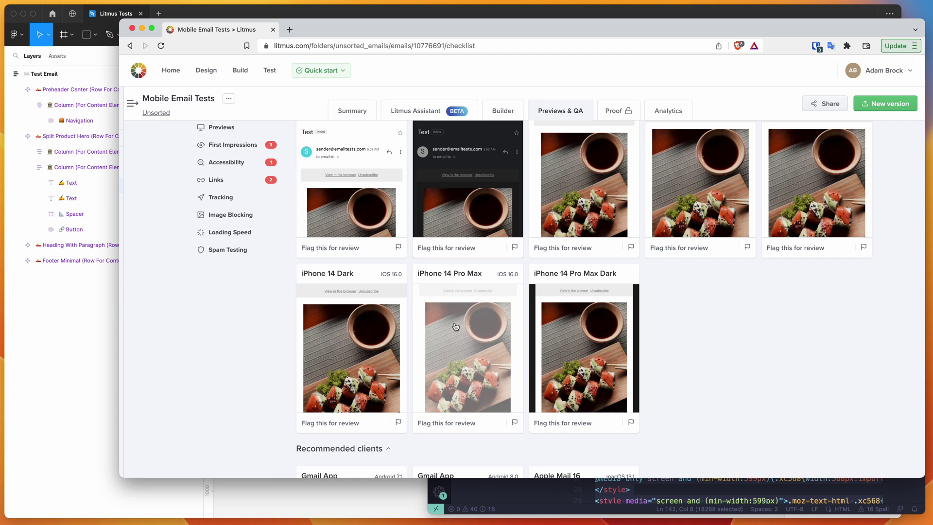
{"action": "left_click", "coordinate": [456, 326]}
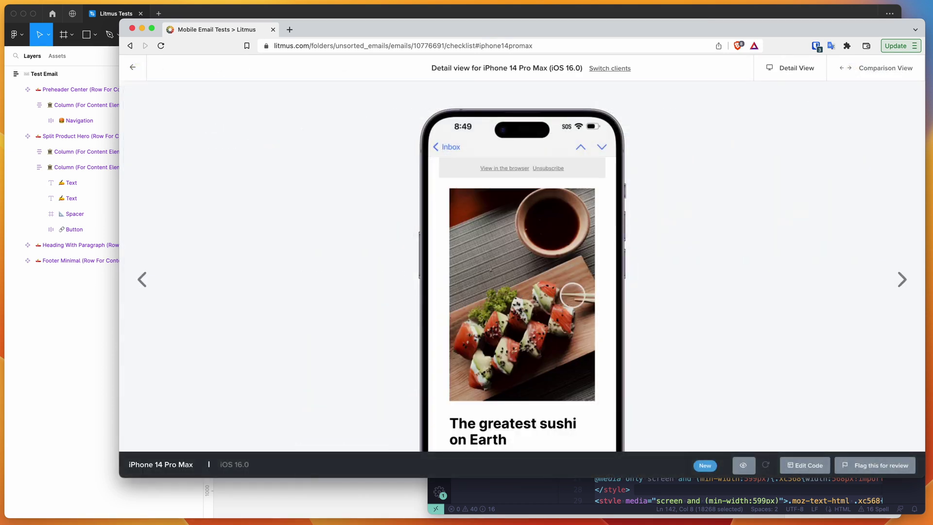
{"action": "scroll", "coordinate": [555, 300], "scroll_direction": "down", "scroll_amount": 5}
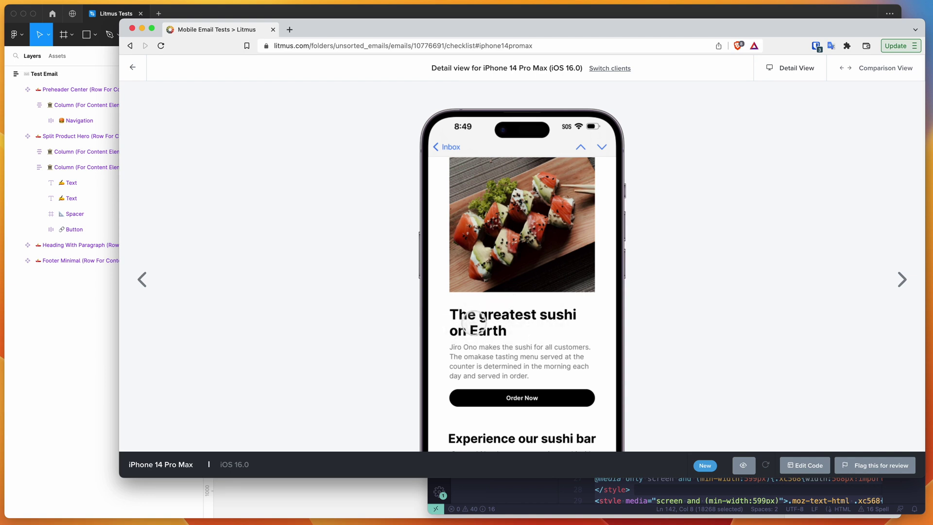
{"action": "scroll", "coordinate": [505, 314], "scroll_direction": "down", "scroll_amount": 1}
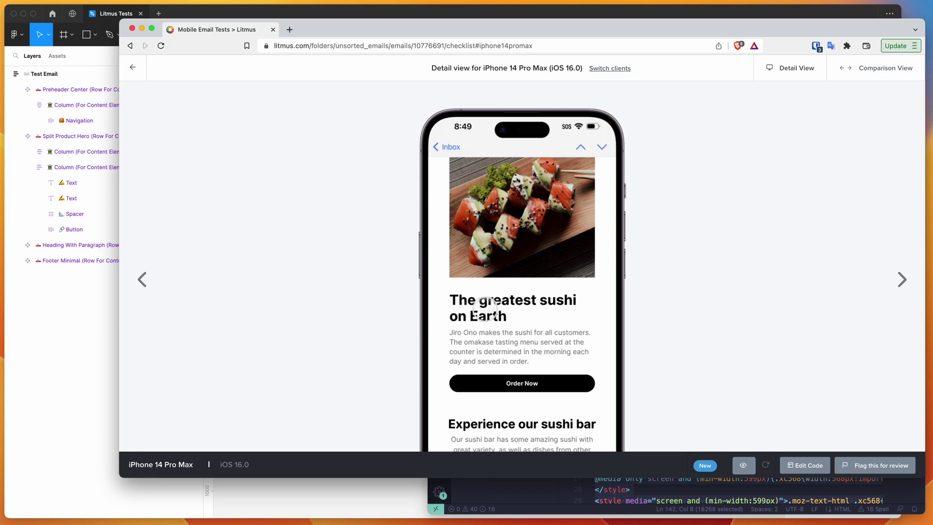
{"action": "scroll", "coordinate": [469, 300], "scroll_direction": "down", "scroll_amount": 1}
{"action": "scroll", "coordinate": [469, 300], "scroll_direction": "down", "scroll_amount": 1}
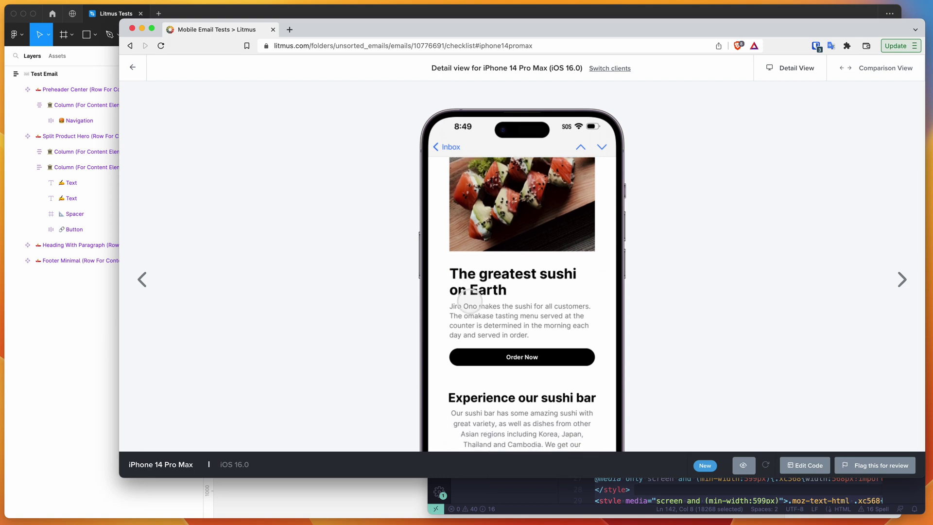
In Figma, select all text of the 'The greatest sushi on Earth' hero headline, then return to Litmus
{"action": "left_click", "coordinate": [107, 382]}
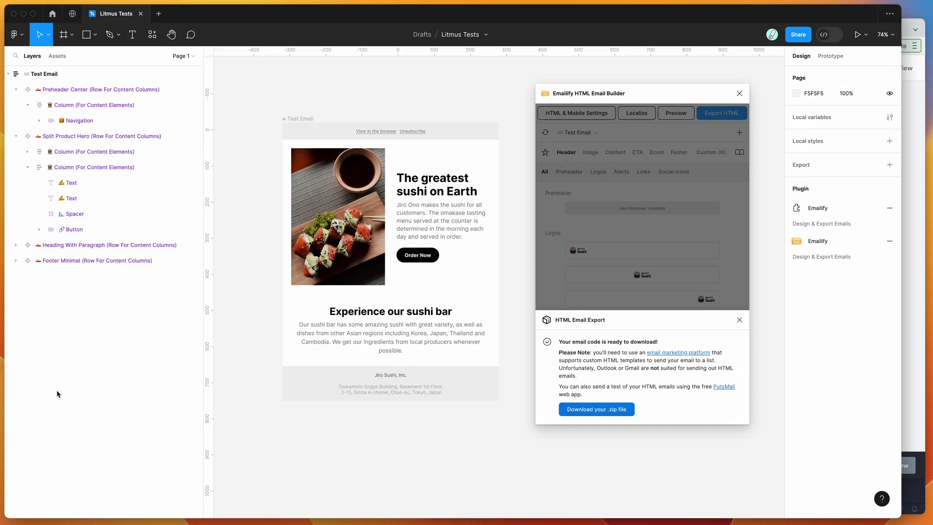
{"action": "left_click", "coordinate": [439, 191]}
{"action": "double_click", "coordinate": [439, 191]}
{"action": "double_click", "coordinate": [439, 191]}
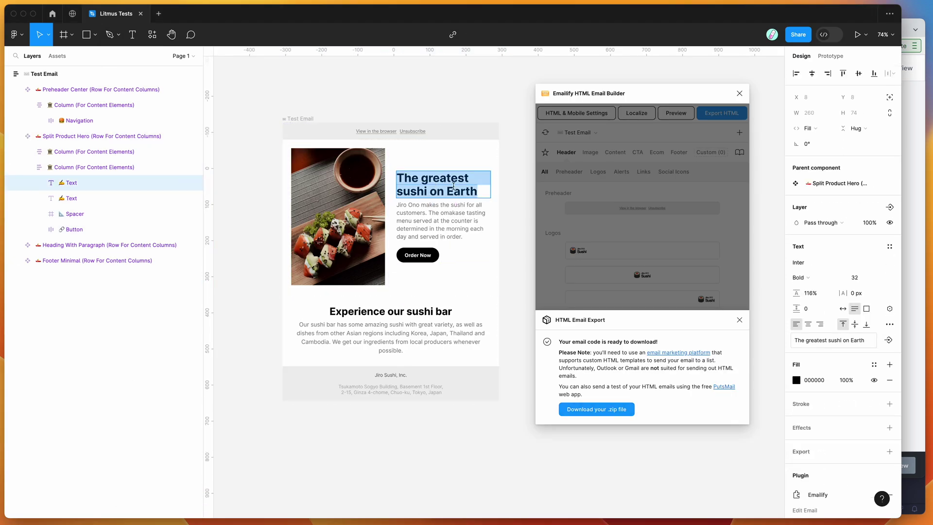
{"action": "left_click", "coordinate": [455, 188]}
{"action": "key", "text": "super+a"}
{"action": "left_click", "coordinate": [913, 262]}
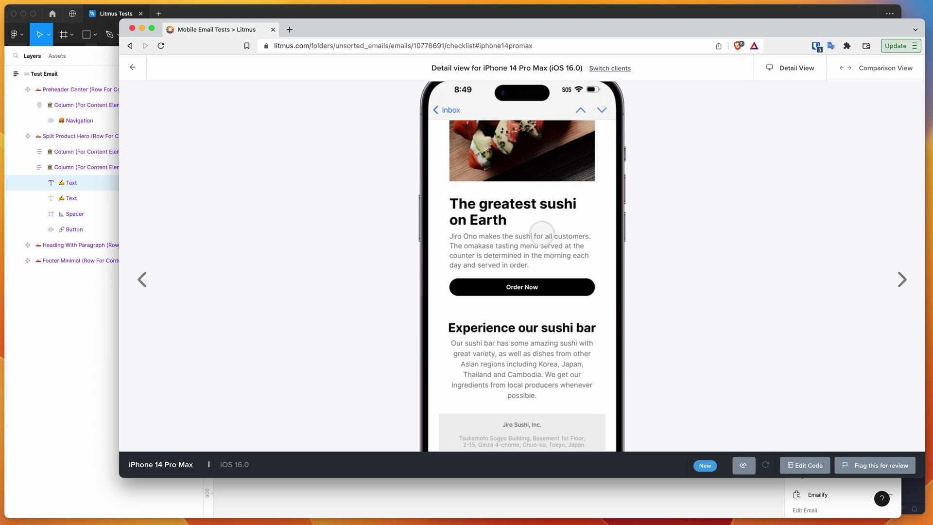
Scroll the iPhone 14 Pro Max render once more and close it back to the Previews & QA grid
{"action": "scroll", "coordinate": [542, 233], "scroll_direction": "down", "scroll_amount": 1}
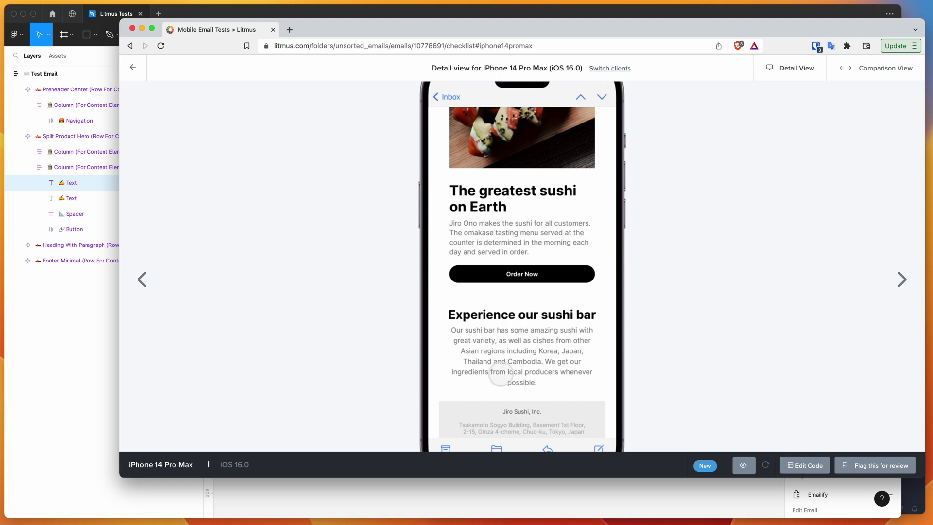
{"action": "scroll", "coordinate": [495, 309], "scroll_direction": "up", "scroll_amount": 1}
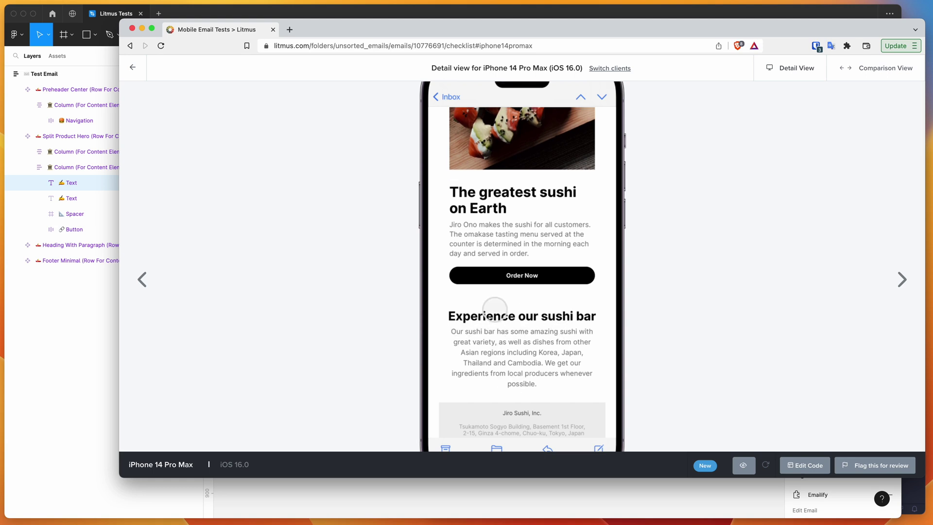
{"action": "scroll", "coordinate": [494, 309], "scroll_direction": "up", "scroll_amount": 5}
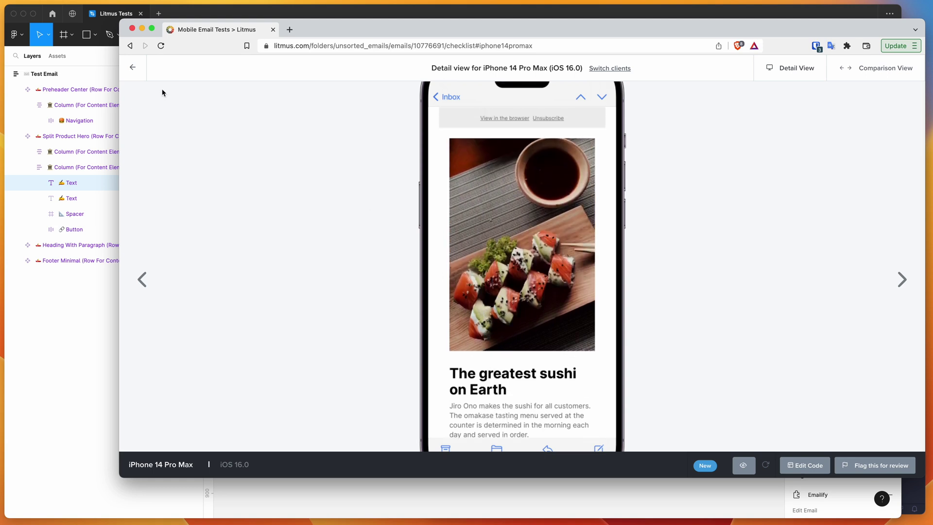
{"action": "key", "text": "Escape"}
{"action": "scroll", "coordinate": [605, 208], "scroll_direction": "up", "scroll_amount": 3}
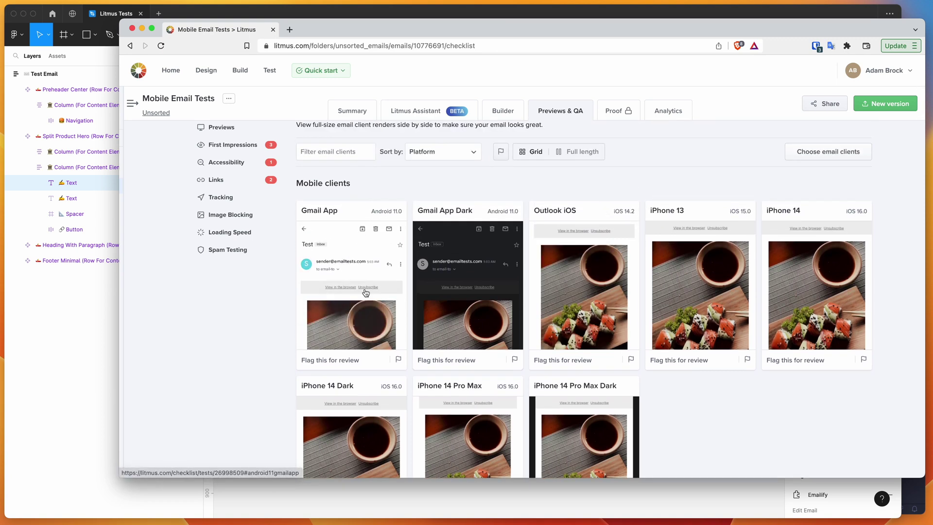
Open the full-size Gmail App (Android 11.0) render and view the top of the email
{"action": "left_click", "coordinate": [366, 292]}
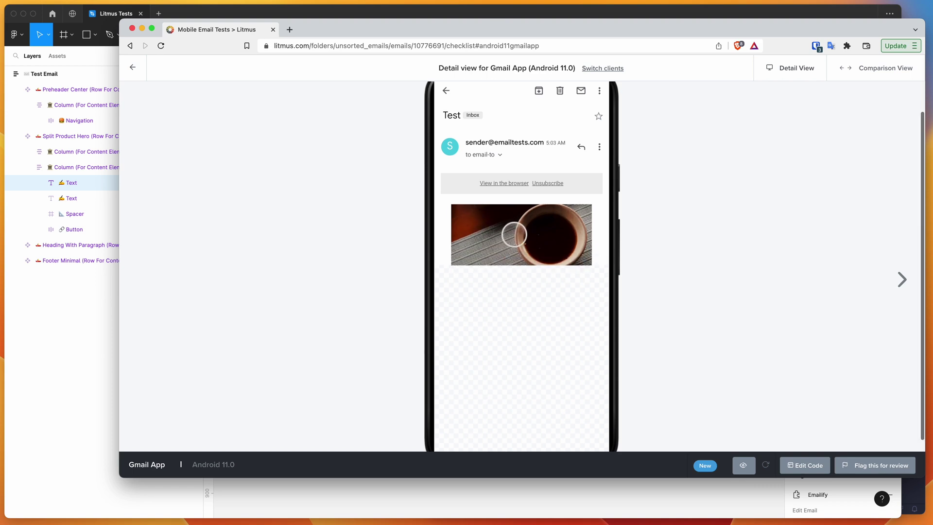
{"action": "scroll", "coordinate": [510, 236], "scroll_direction": "up", "scroll_amount": 1}
{"action": "scroll", "coordinate": [488, 238], "scroll_direction": "up", "scroll_amount": 1}
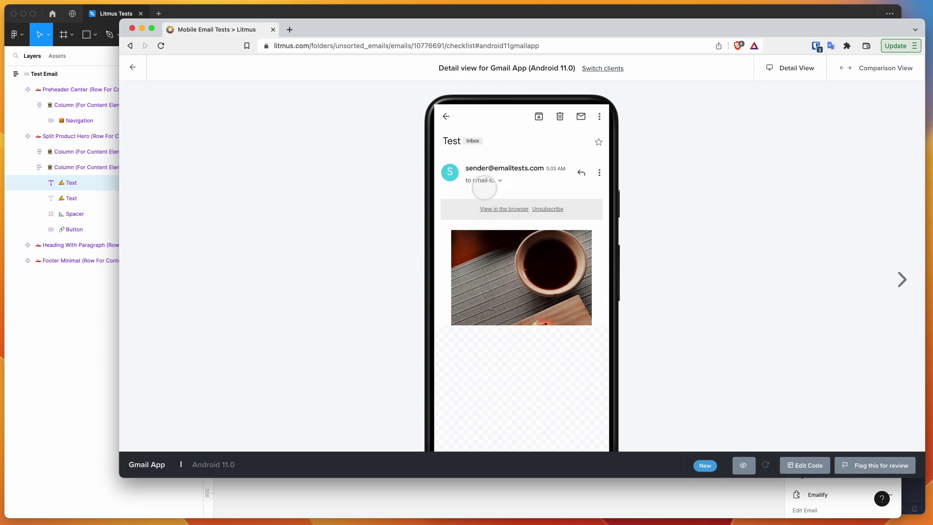
{"action": "scroll", "coordinate": [482, 213], "scroll_direction": "up", "scroll_amount": 1}
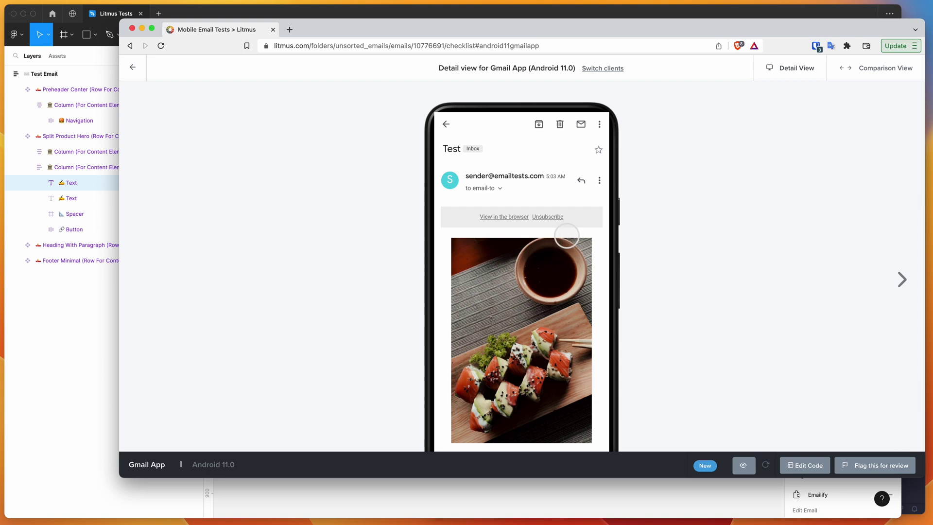
Scroll down through the Gmail render to the footer, then go back to the Previews & QA grid
{"action": "scroll", "coordinate": [549, 319], "scroll_direction": "down", "scroll_amount": 3}
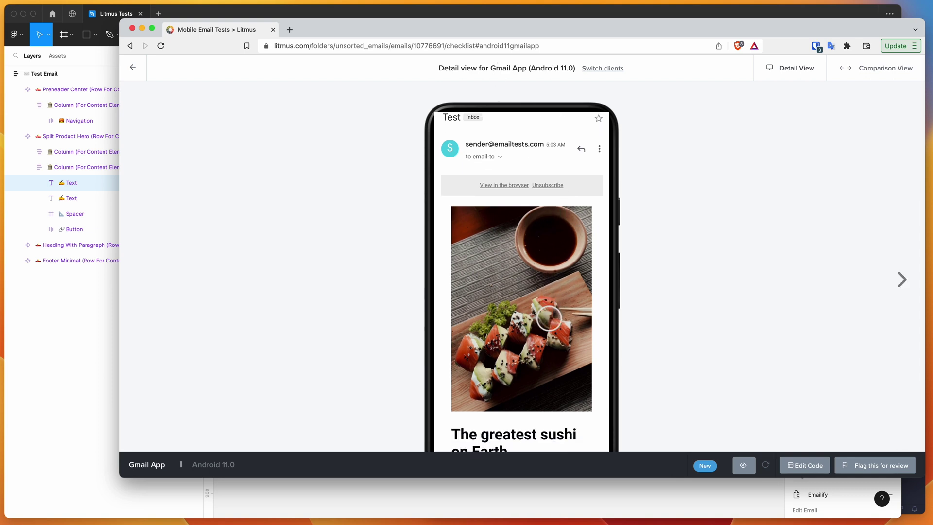
{"action": "scroll", "coordinate": [549, 318], "scroll_direction": "down", "scroll_amount": 5}
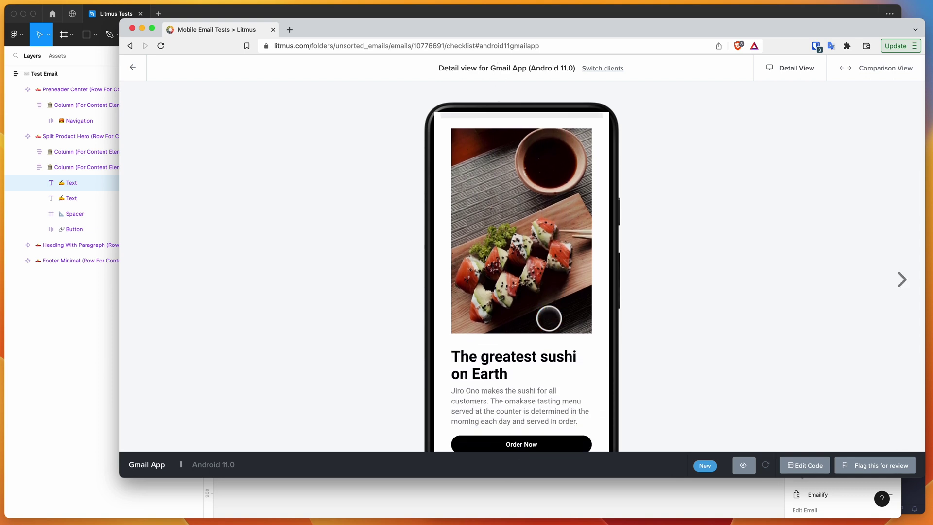
{"action": "scroll", "coordinate": [486, 279], "scroll_direction": "down", "scroll_amount": 1}
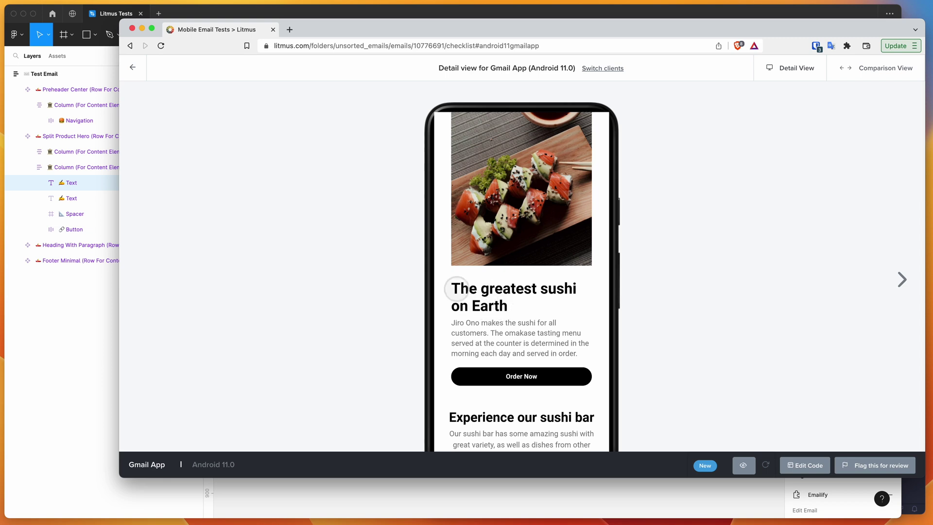
{"action": "scroll", "coordinate": [486, 275], "scroll_direction": "down", "scroll_amount": 2}
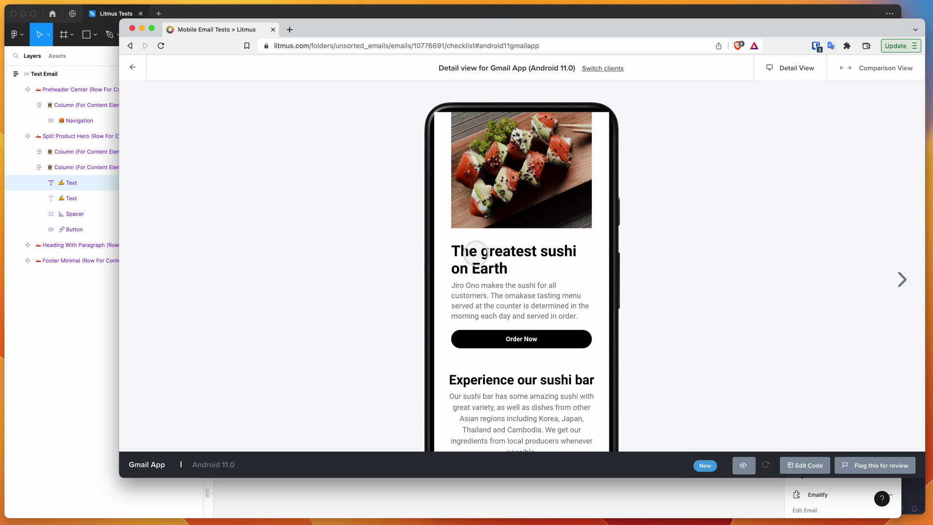
{"action": "scroll", "coordinate": [478, 253], "scroll_direction": "down", "scroll_amount": 1}
{"action": "scroll", "coordinate": [466, 246], "scroll_direction": "down", "scroll_amount": 2}
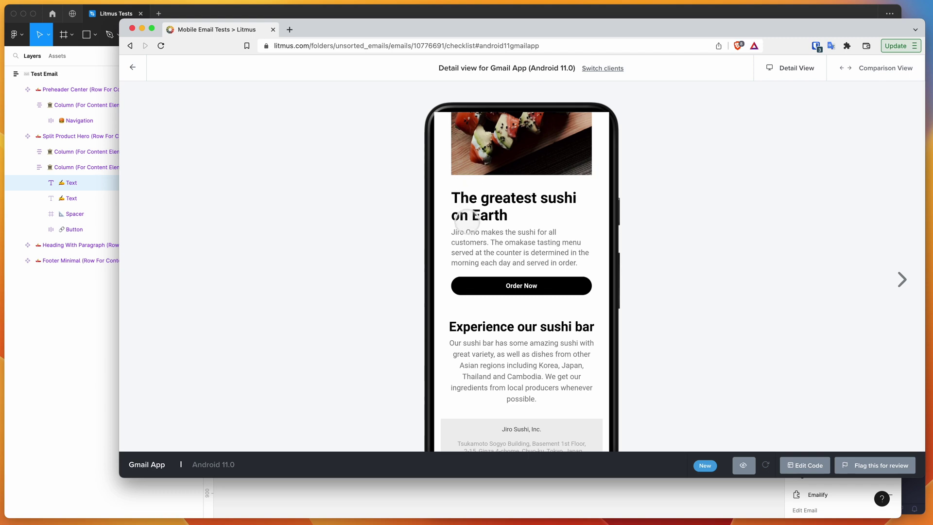
{"action": "scroll", "coordinate": [493, 333], "scroll_direction": "down", "scroll_amount": 1}
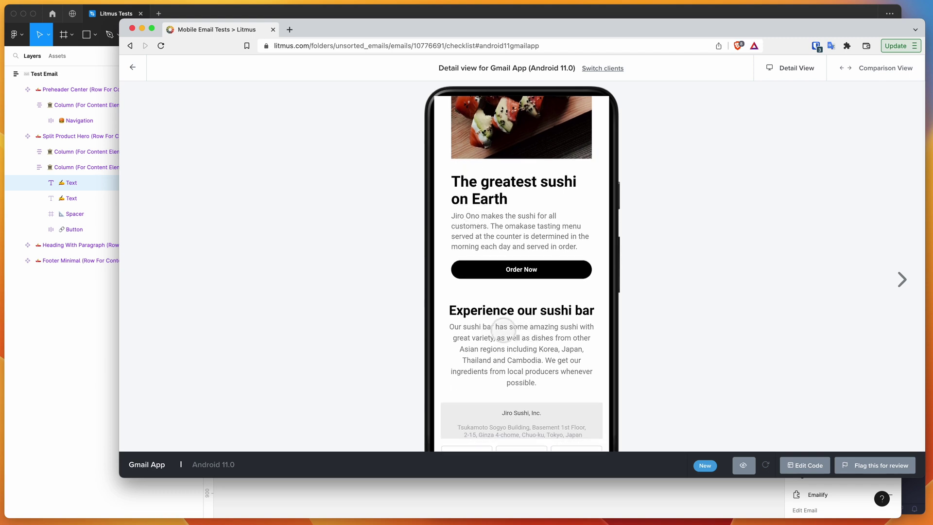
{"action": "scroll", "coordinate": [501, 323], "scroll_direction": "up", "scroll_amount": 3}
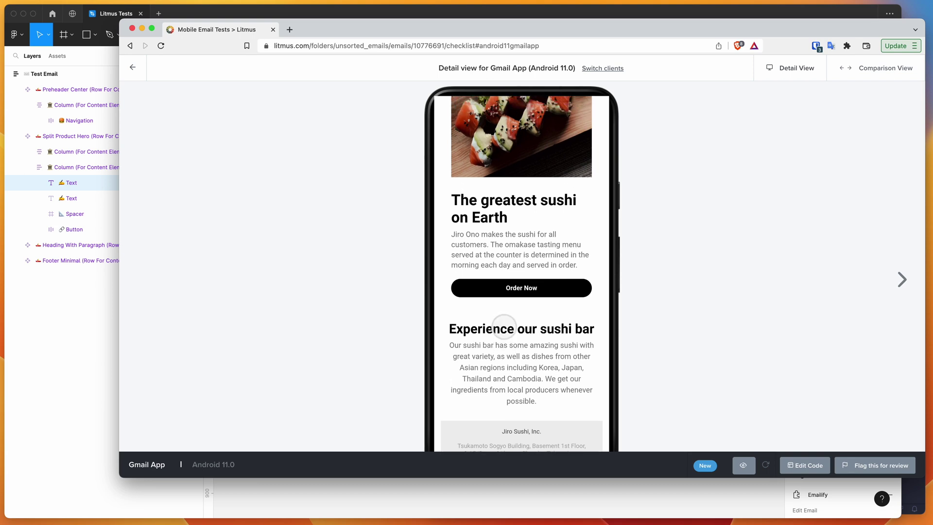
{"action": "scroll", "coordinate": [504, 326], "scroll_direction": "up", "scroll_amount": 5}
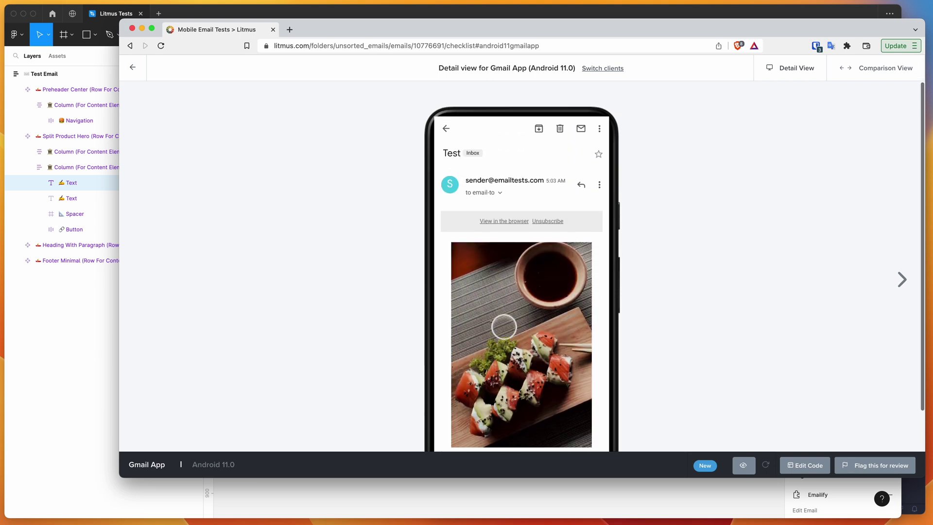
{"action": "left_click", "coordinate": [132, 67]}
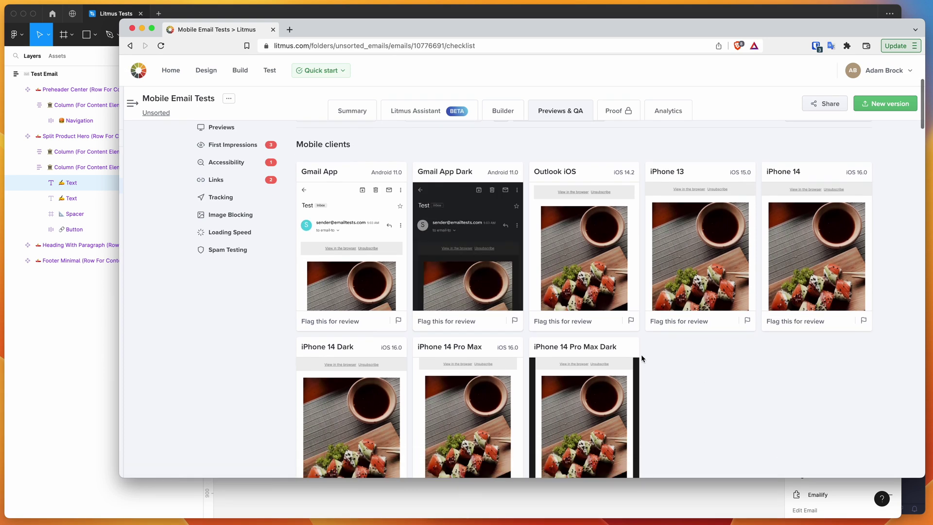
{"action": "scroll", "coordinate": [642, 342], "scroll_direction": "up", "scroll_amount": 3}
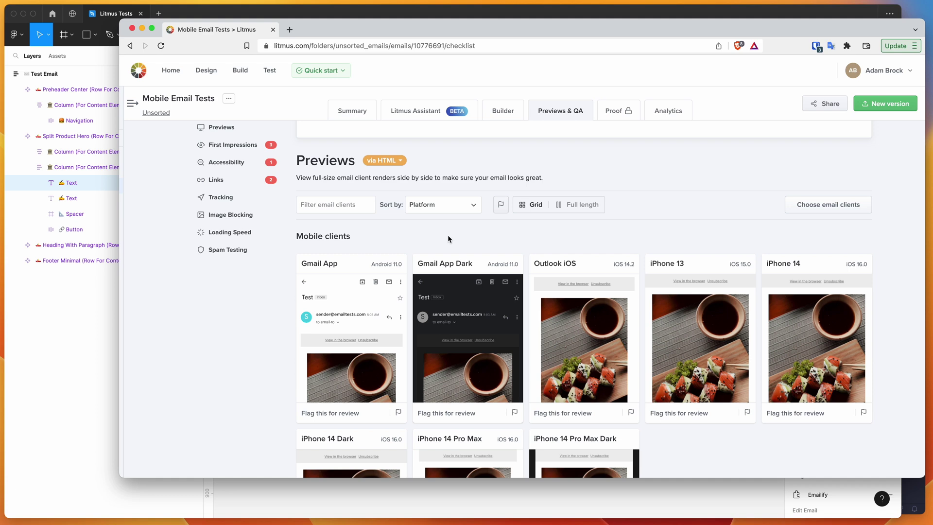
{"action": "scroll", "coordinate": [640, 236], "scroll_direction": "down", "scroll_amount": 2}
{"action": "scroll", "coordinate": [642, 248], "scroll_direction": "down", "scroll_amount": 4}
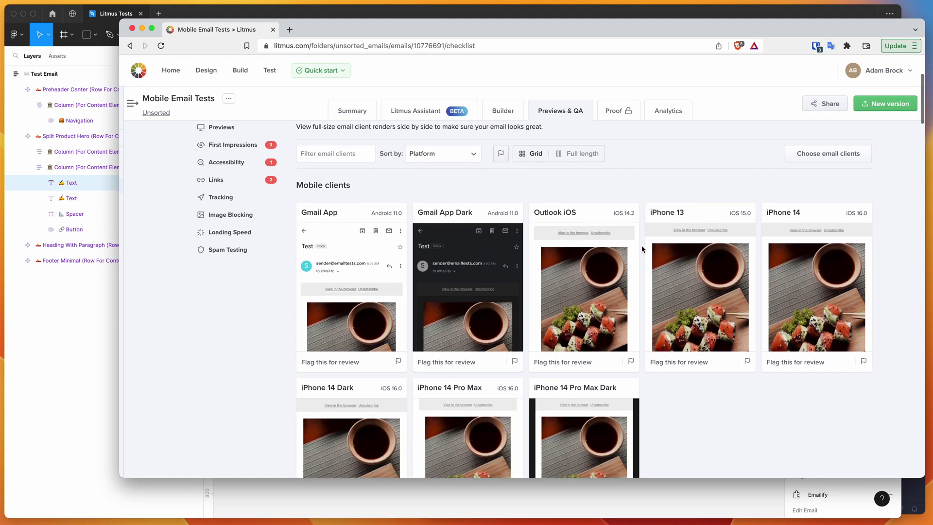
{"action": "scroll", "coordinate": [642, 247], "scroll_direction": "down", "scroll_amount": 1}
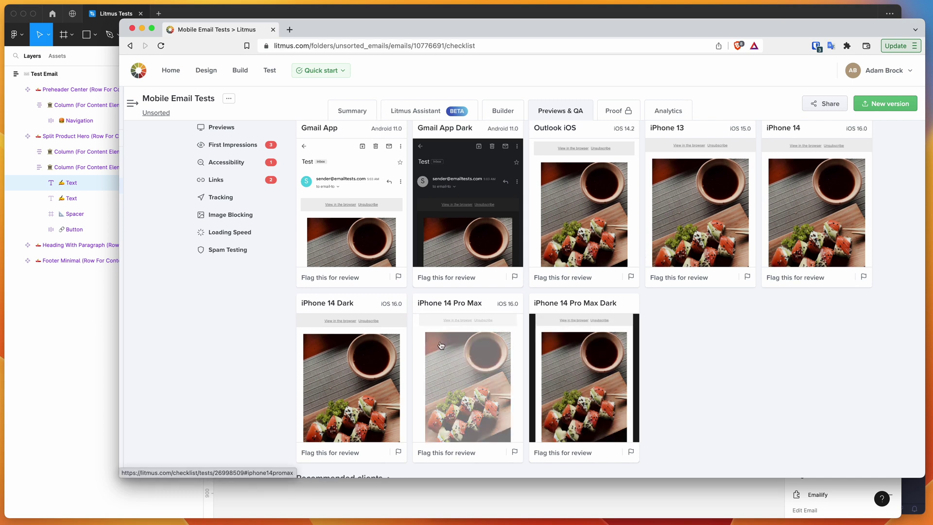
{"action": "scroll", "coordinate": [460, 345], "scroll_direction": "down", "scroll_amount": 2}
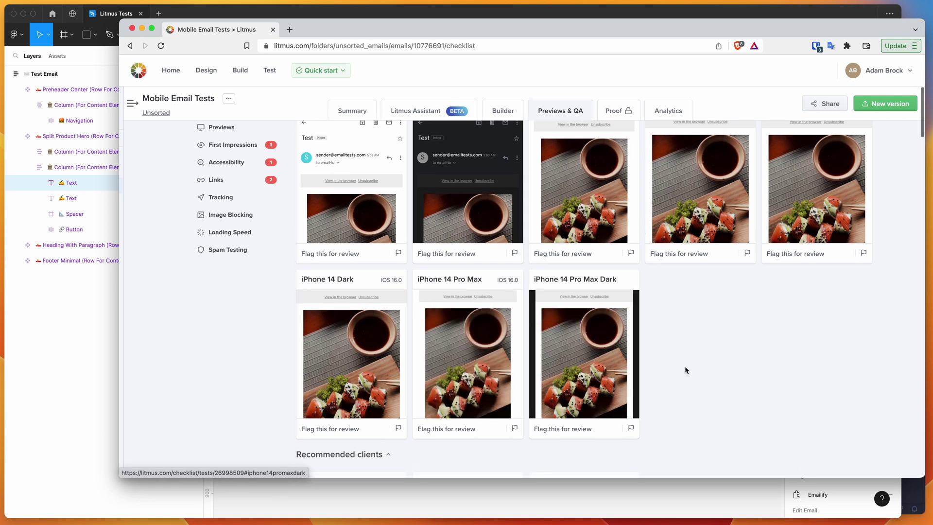
{"action": "scroll", "coordinate": [454, 347], "scroll_direction": "down", "scroll_amount": 2}
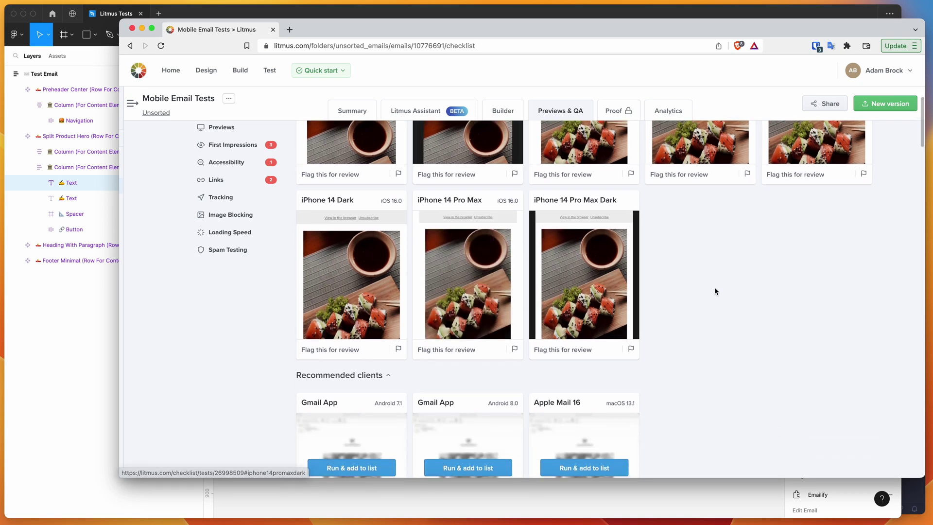
{"action": "scroll", "coordinate": [714, 287], "scroll_direction": "up", "scroll_amount": 6}
{"action": "left_click", "coordinate": [845, 122]}
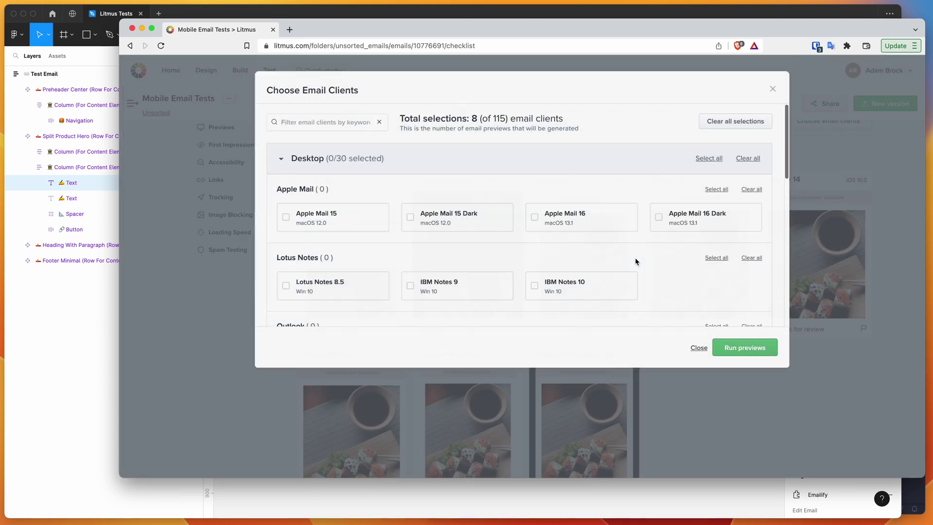
{"action": "scroll", "coordinate": [564, 273], "scroll_direction": "down", "scroll_amount": 5}
{"action": "scroll", "coordinate": [563, 272], "scroll_direction": "down", "scroll_amount": 5}
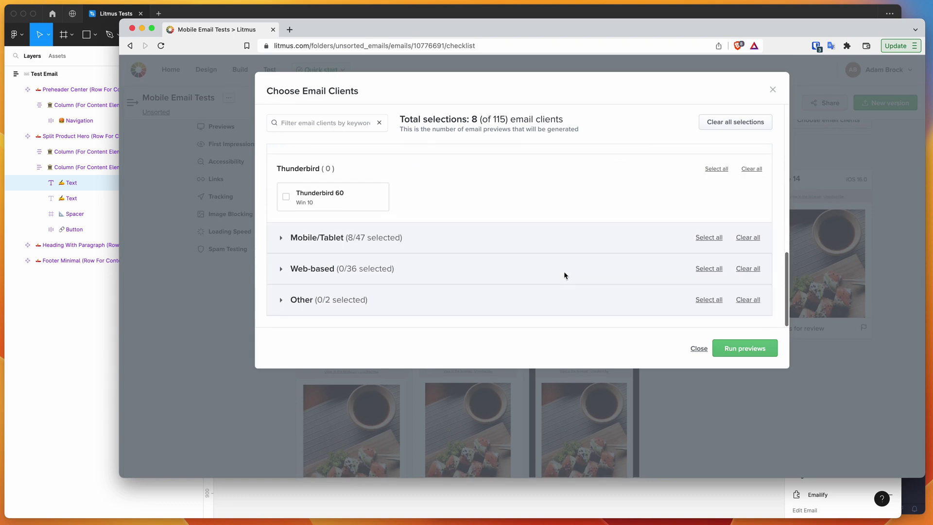
{"action": "left_click", "coordinate": [370, 239]}
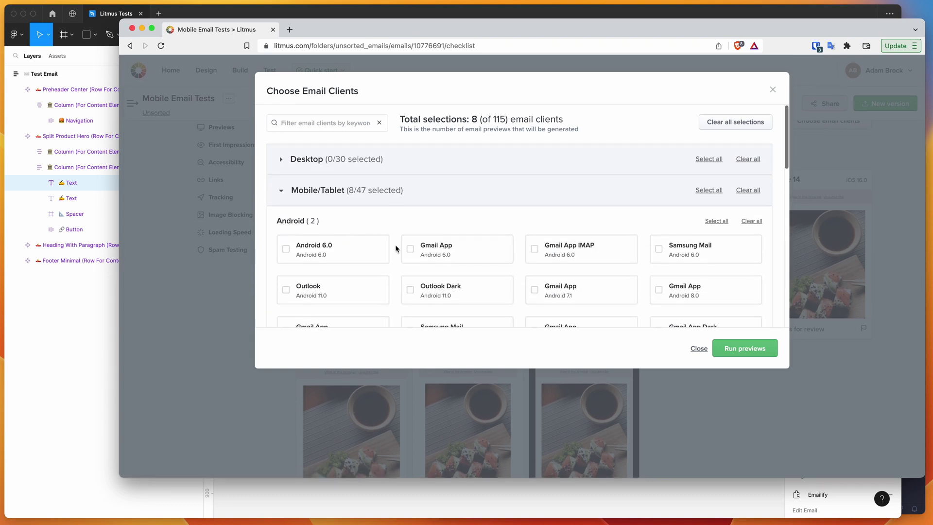
{"action": "scroll", "coordinate": [396, 249], "scroll_direction": "down", "scroll_amount": 4}
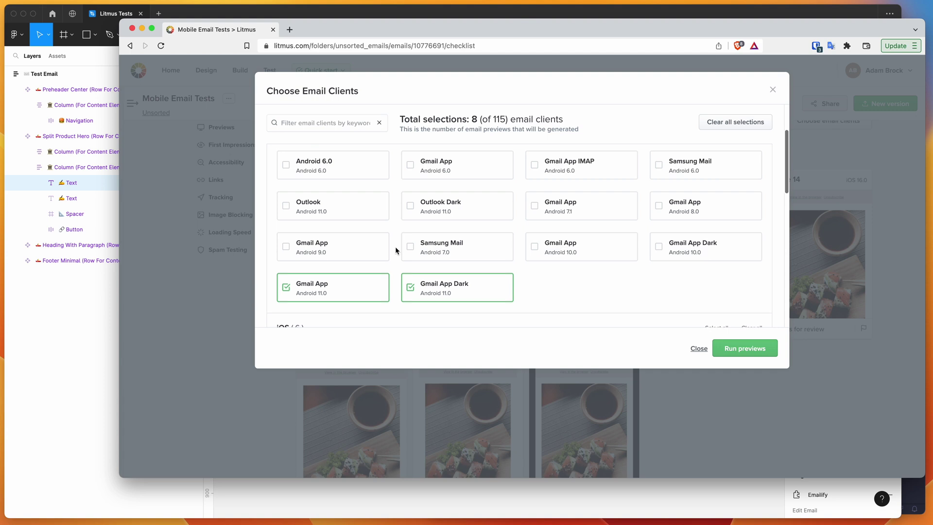
{"action": "scroll", "coordinate": [395, 247], "scroll_direction": "down", "scroll_amount": 6}
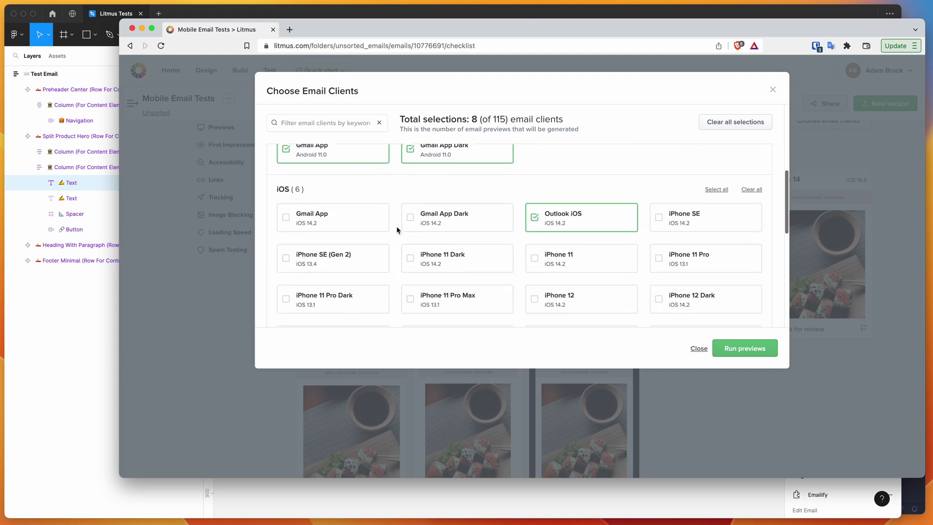
{"action": "scroll", "coordinate": [397, 230], "scroll_direction": "down", "scroll_amount": 7}
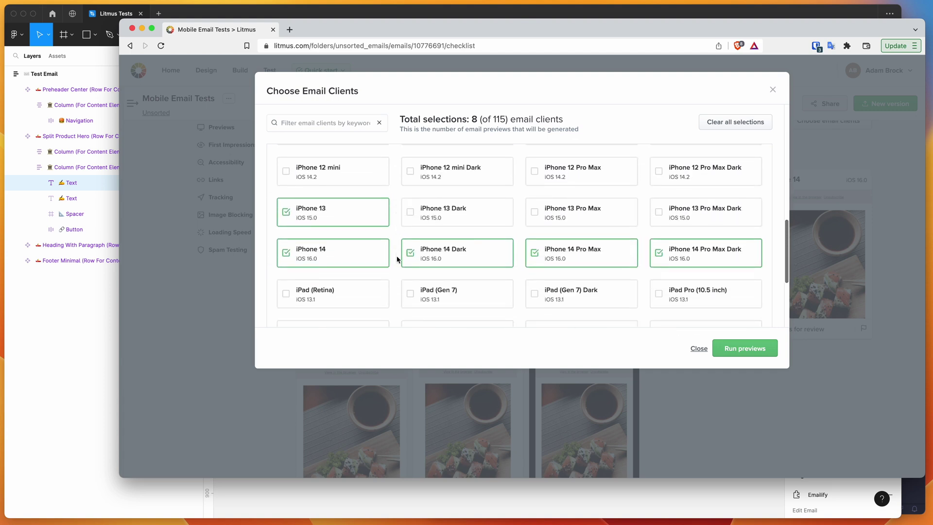
{"action": "scroll", "coordinate": [397, 256], "scroll_direction": "down", "scroll_amount": 1}
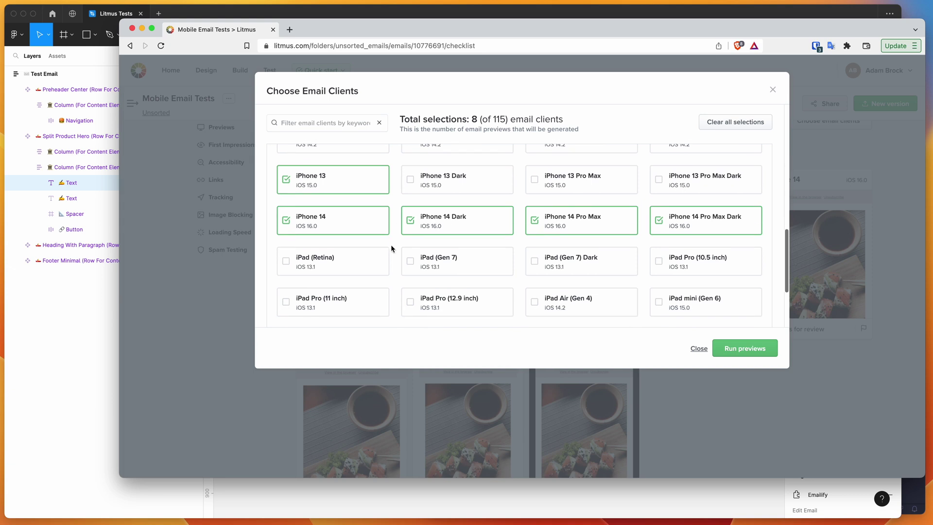
{"action": "scroll", "coordinate": [393, 253], "scroll_direction": "down", "scroll_amount": 2}
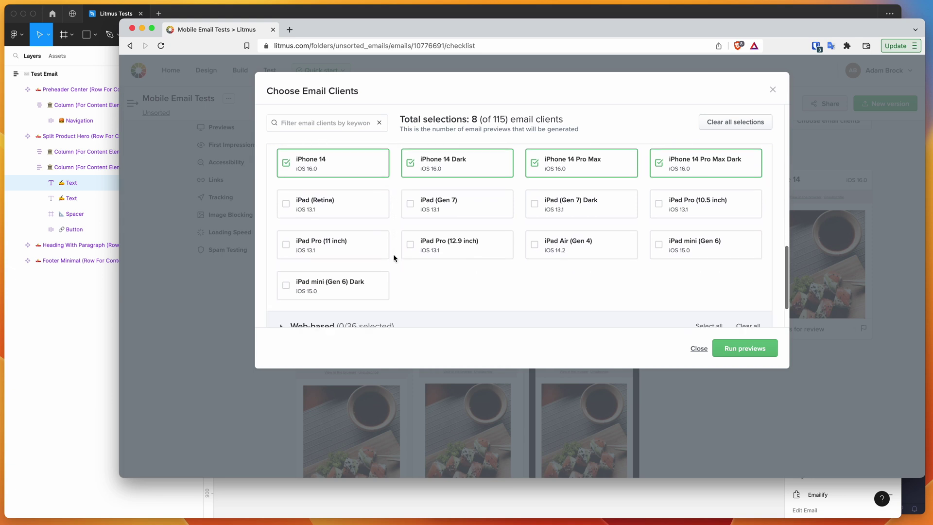
{"action": "scroll", "coordinate": [394, 255], "scroll_direction": "up", "scroll_amount": 1}
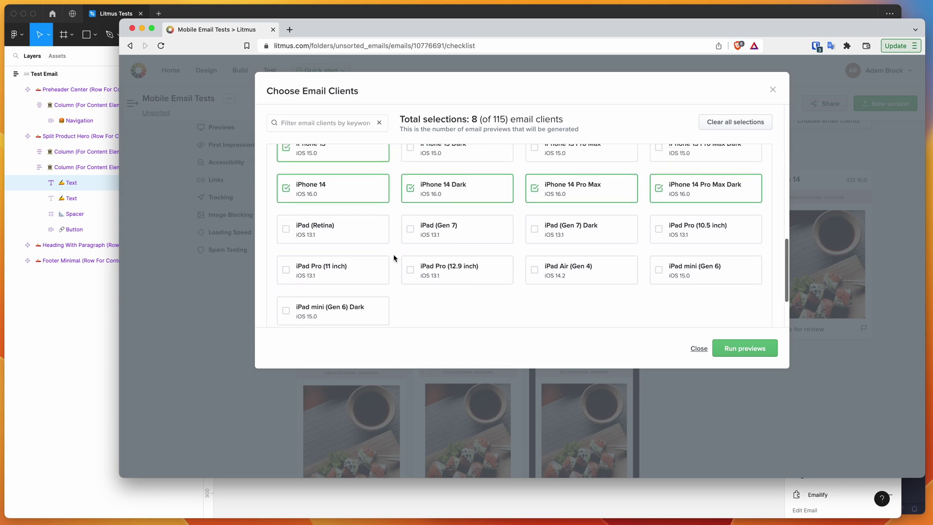
{"action": "scroll", "coordinate": [394, 255], "scroll_direction": "up", "scroll_amount": 10}
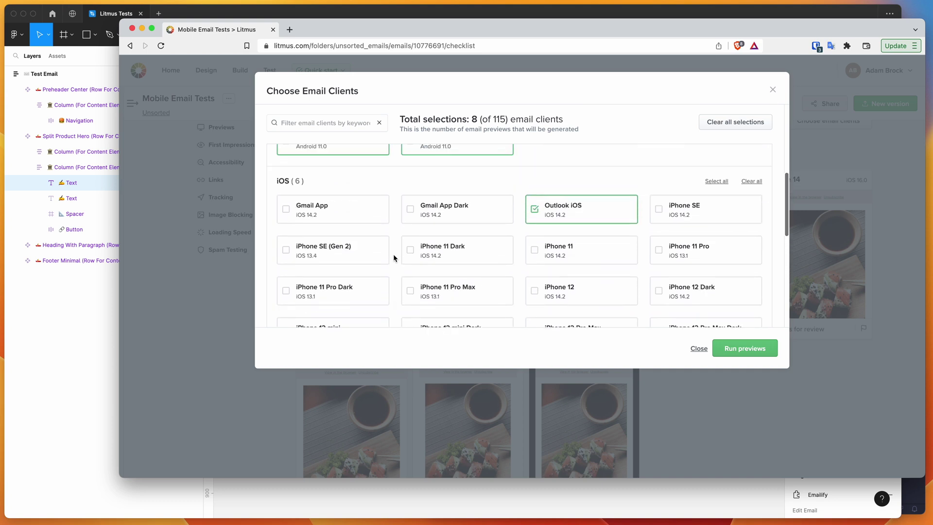
{"action": "scroll", "coordinate": [394, 258], "scroll_direction": "up", "scroll_amount": 6}
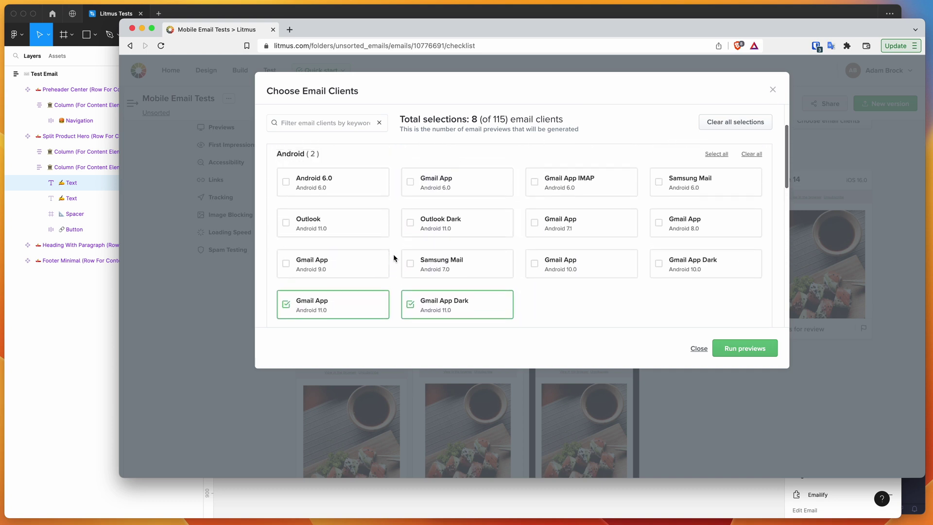
{"action": "scroll", "coordinate": [393, 256], "scroll_direction": "up", "scroll_amount": 1}
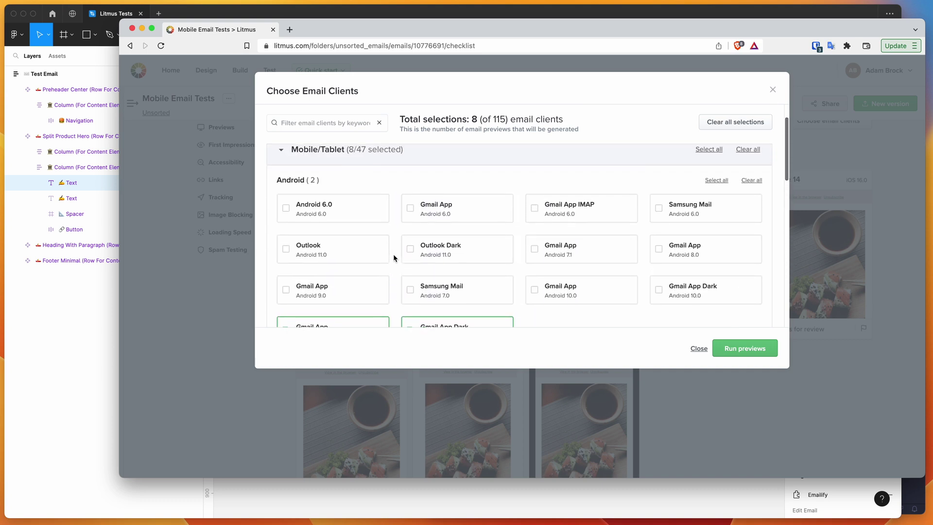
{"action": "left_click", "coordinate": [773, 92]}
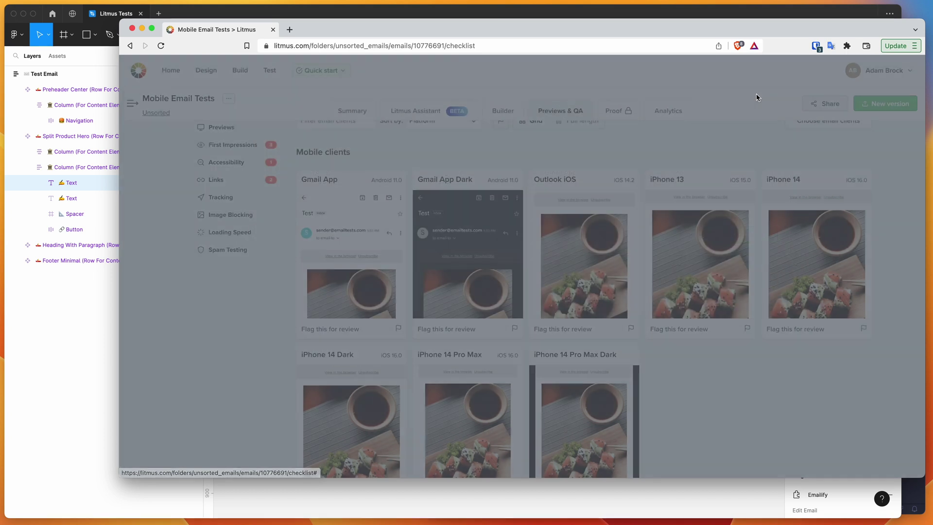
{"action": "scroll", "coordinate": [526, 229], "scroll_direction": "up", "scroll_amount": 3}
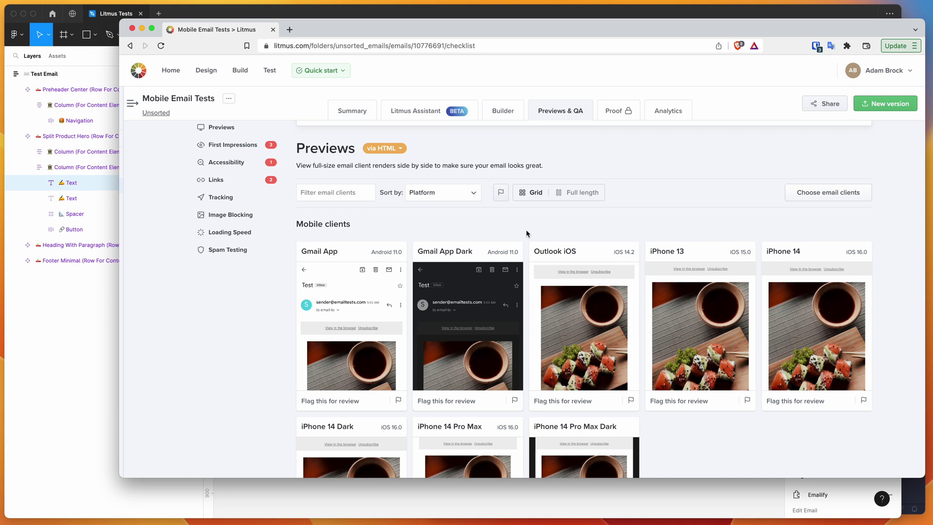
{"action": "scroll", "coordinate": [526, 233], "scroll_direction": "down", "scroll_amount": 1}
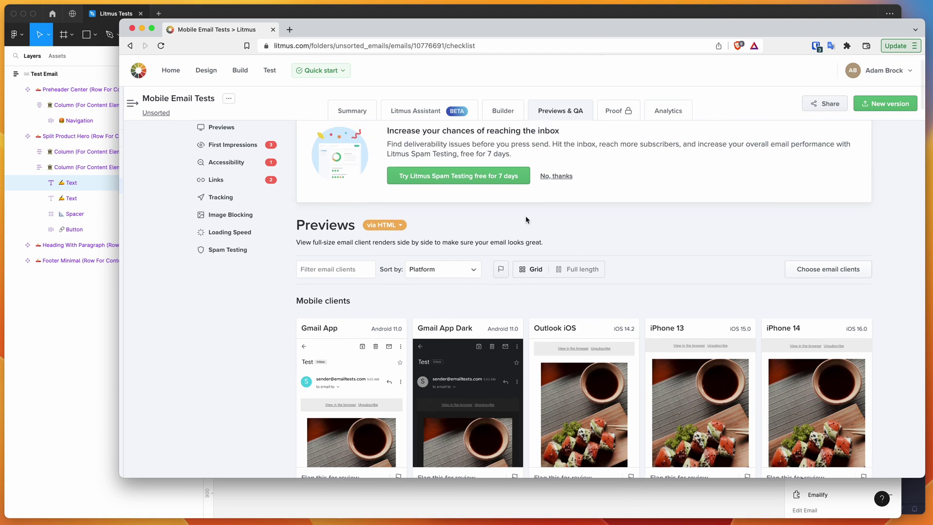
{"action": "scroll", "coordinate": [526, 233], "scroll_direction": "up", "scroll_amount": 3}
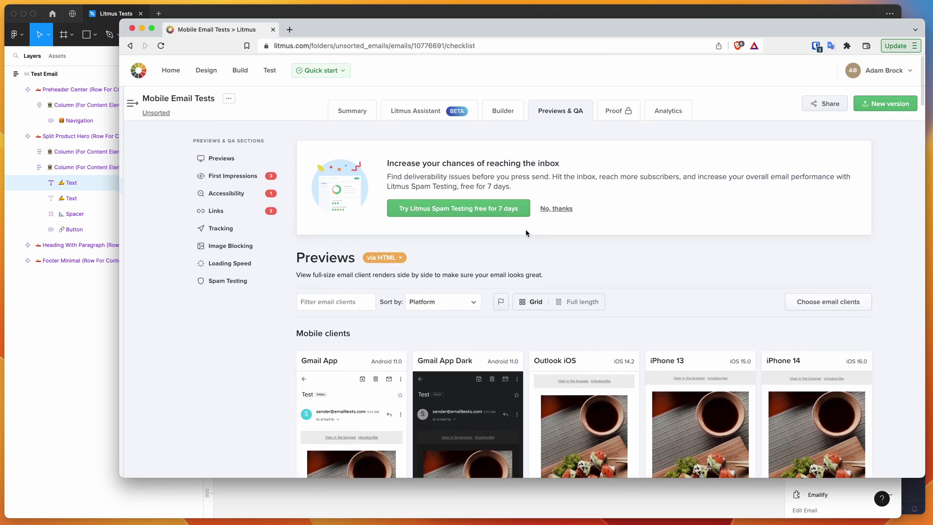